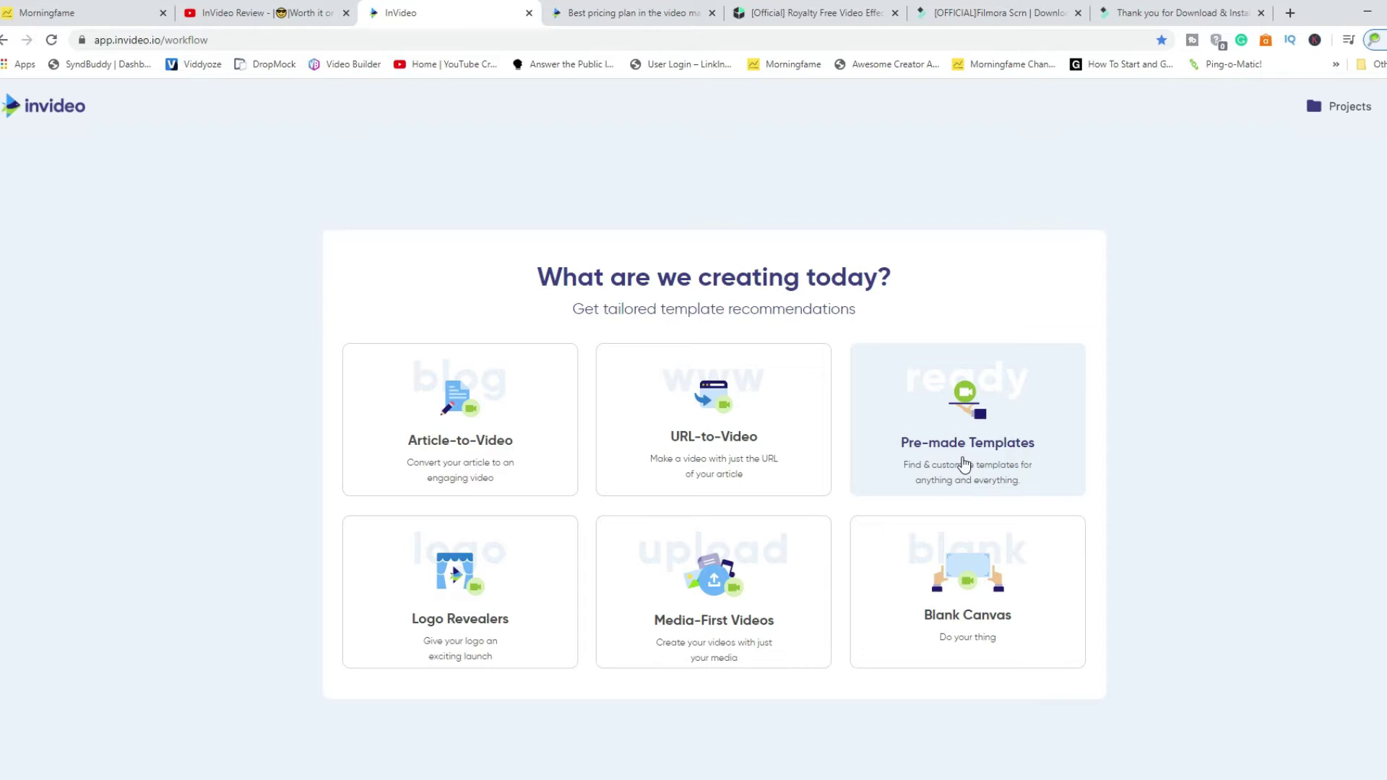
Open the Pre-made Templates library and scroll down to the What's Hot templates.
{"action": "left_click", "coordinate": [964, 465]}
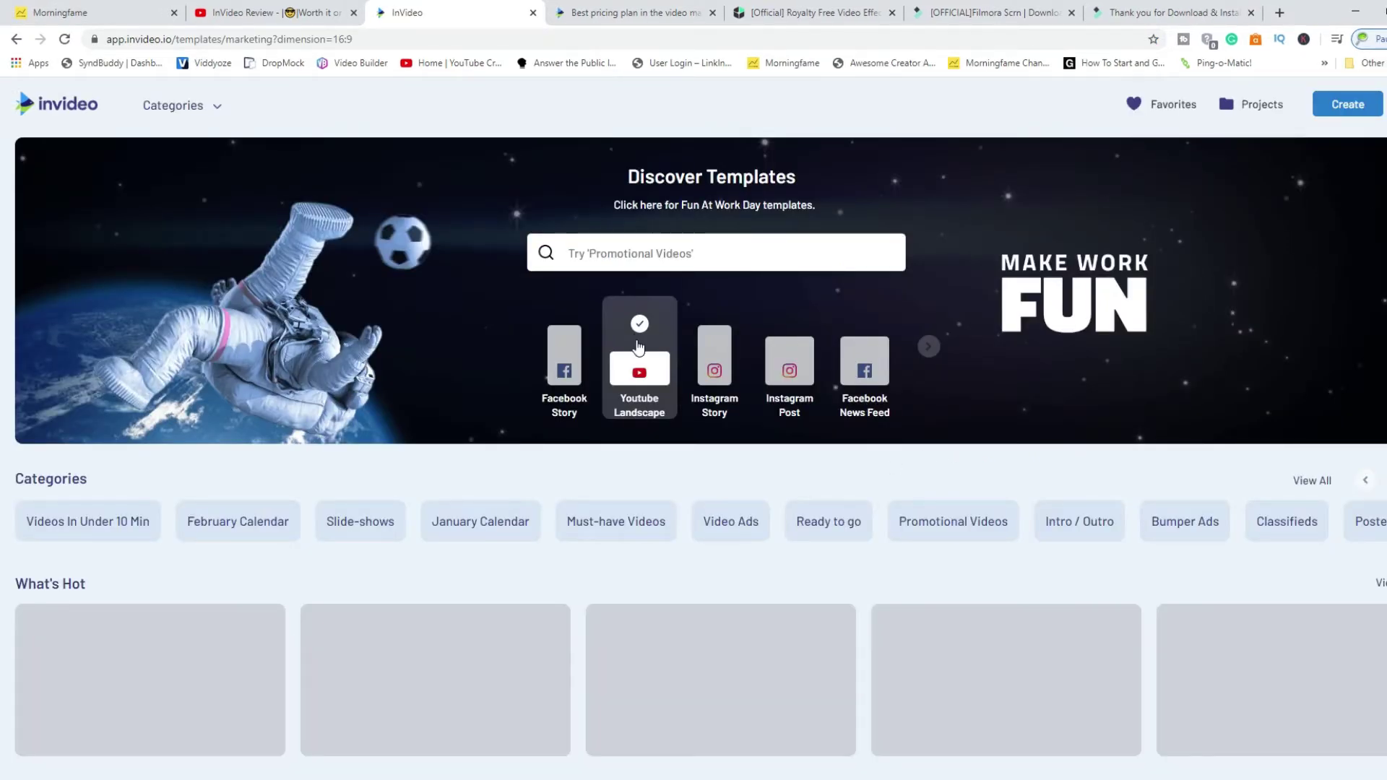
{"action": "scroll", "coordinate": [637, 346], "scroll_direction": "down", "scroll_amount": 2}
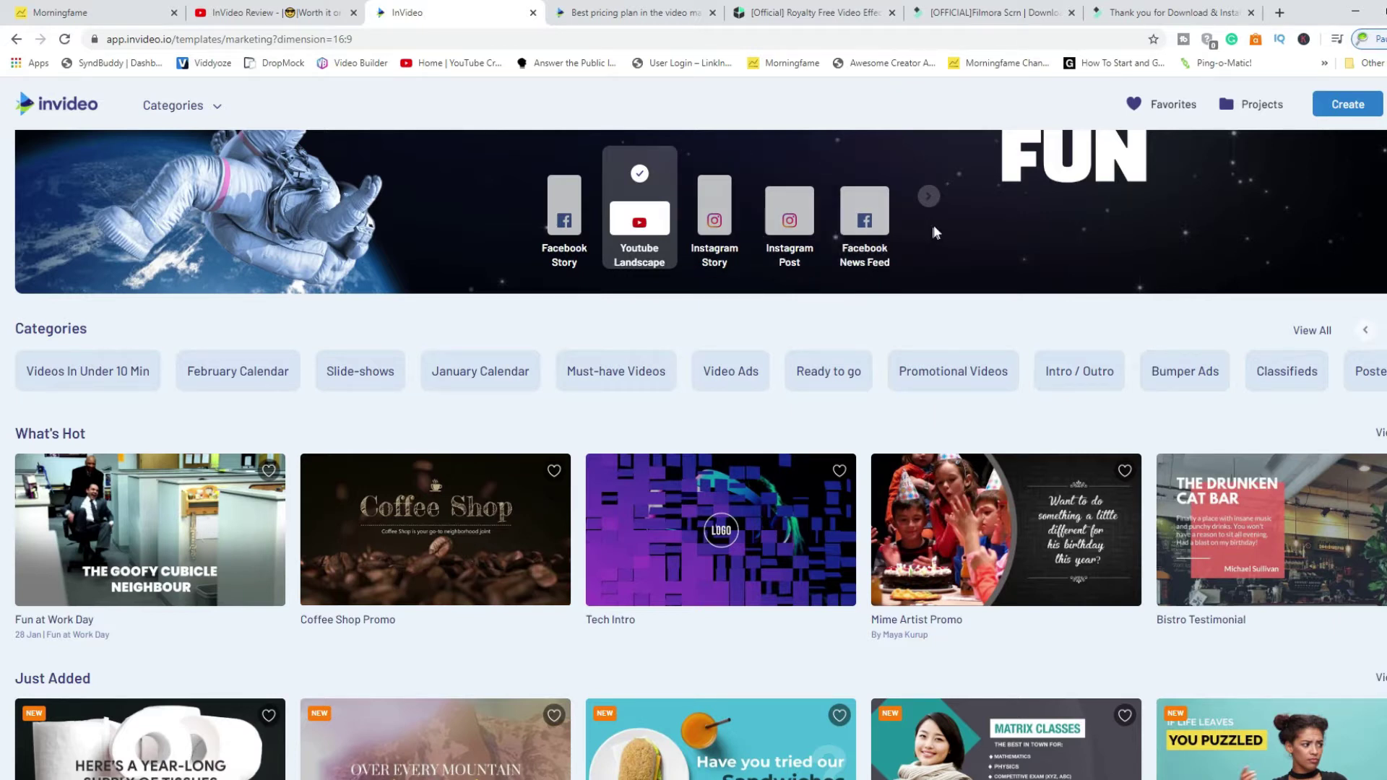
{"action": "left_click", "coordinate": [929, 197]}
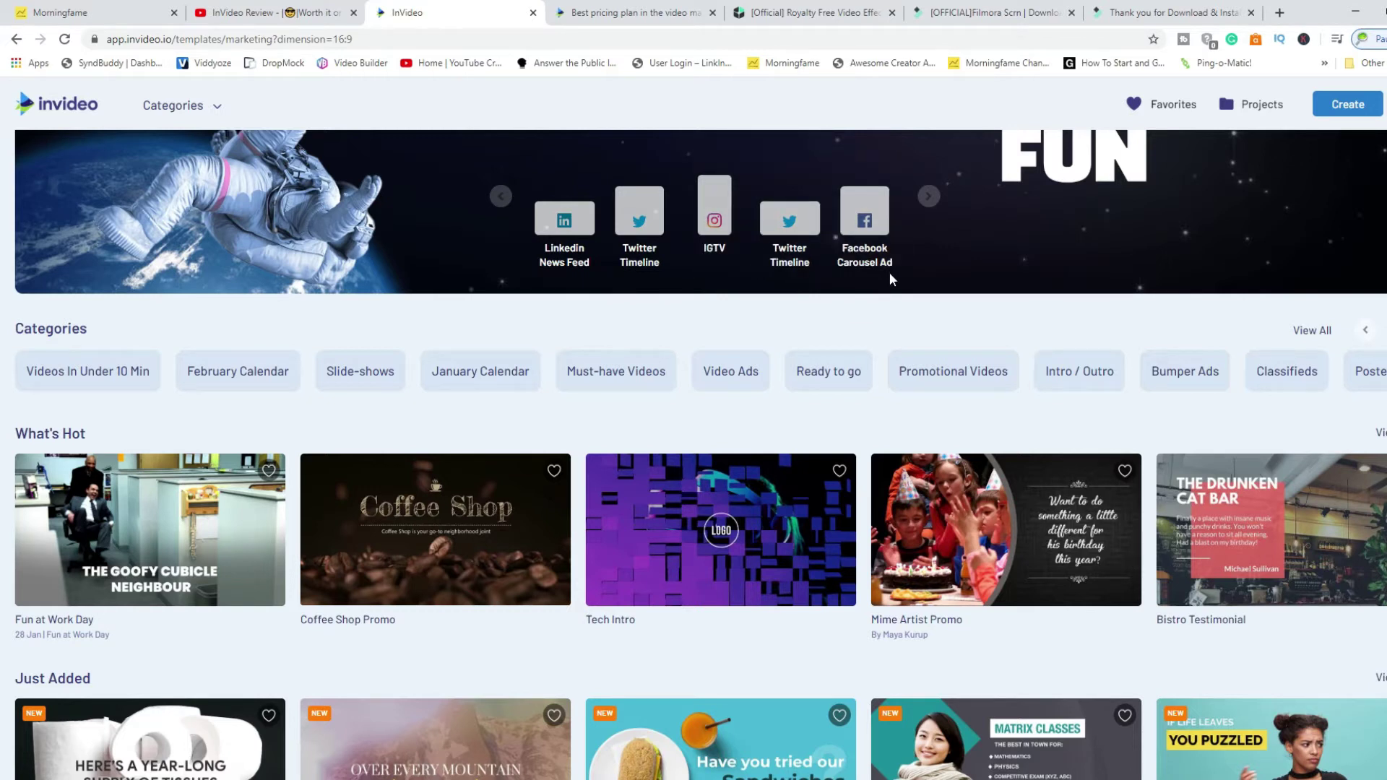
{"action": "left_click", "coordinate": [930, 198]}
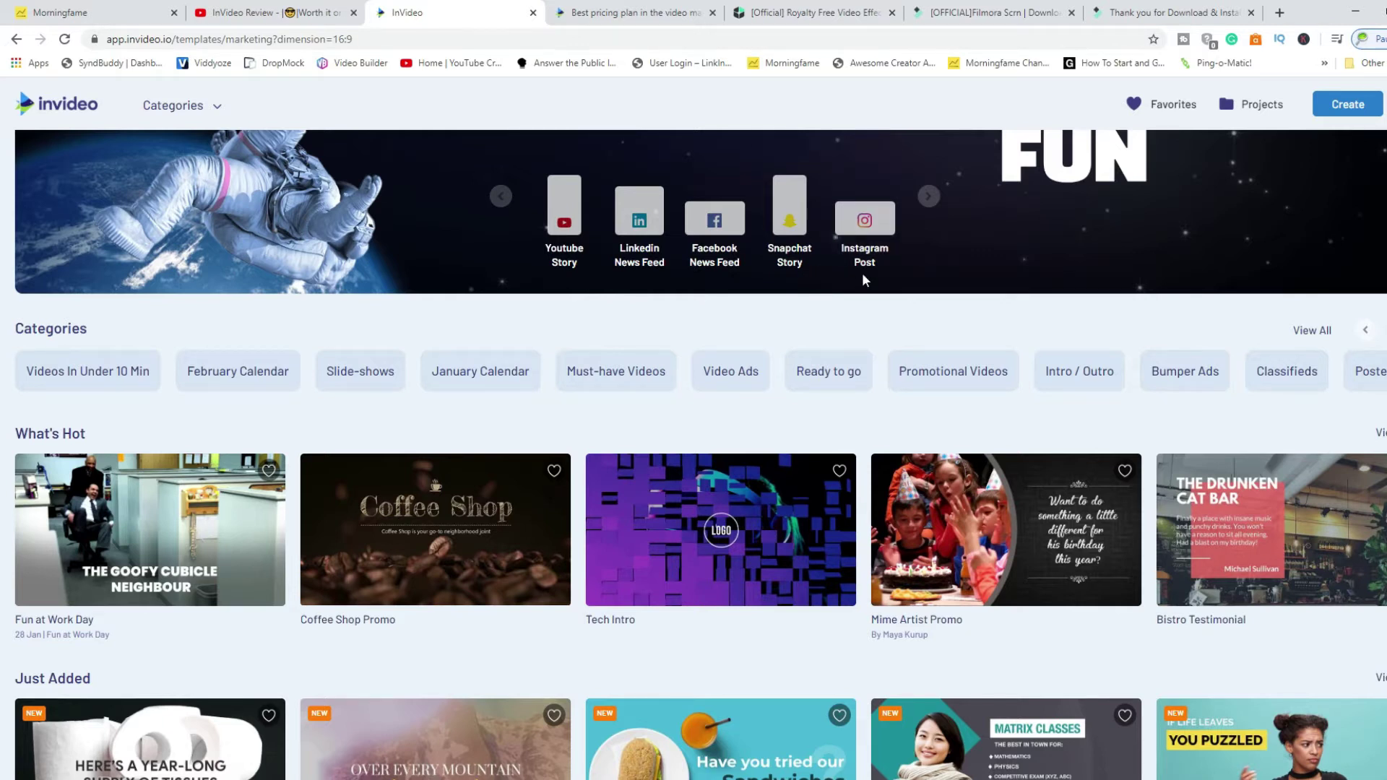
{"action": "scroll", "coordinate": [859, 426], "scroll_direction": "down", "scroll_amount": 3}
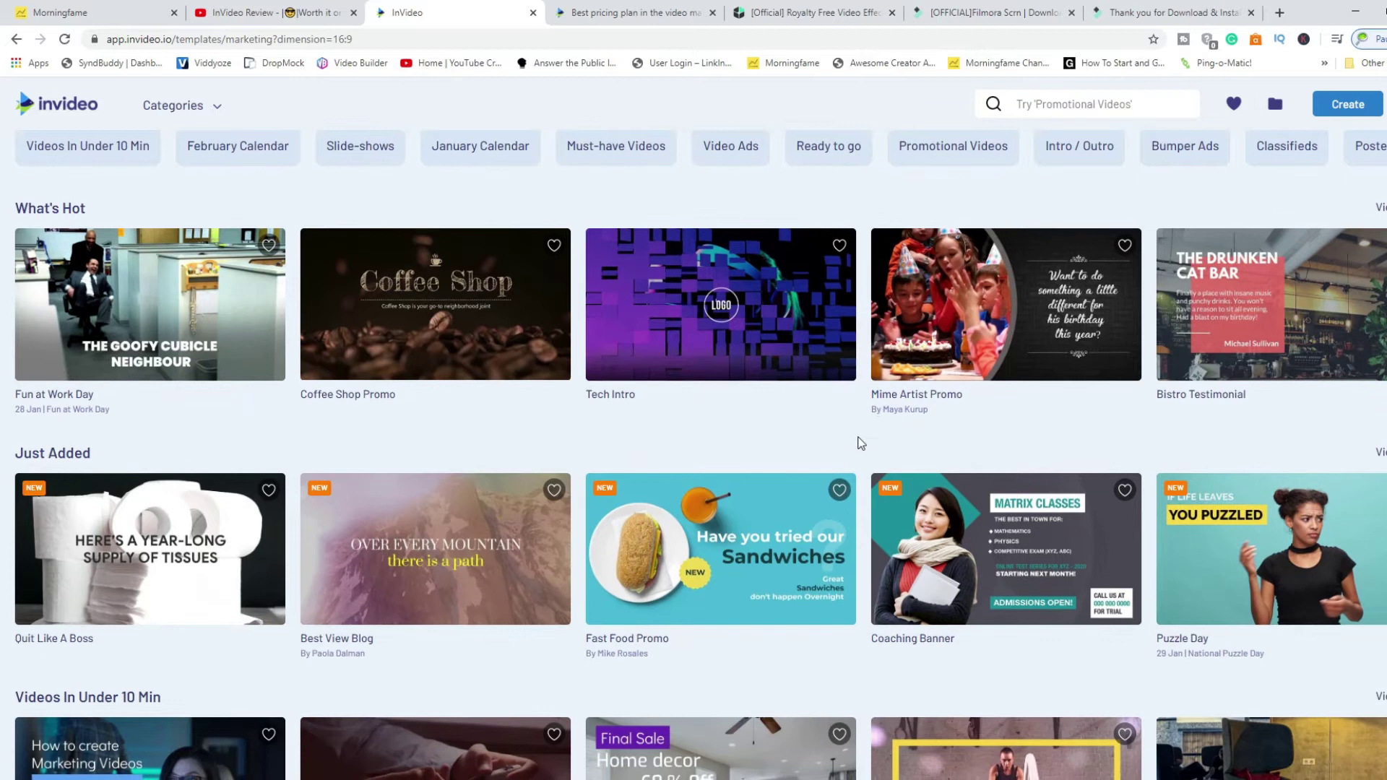
{"action": "scroll", "coordinate": [861, 443], "scroll_direction": "down", "scroll_amount": 2}
{"action": "mouse_move", "coordinate": [858, 439]}
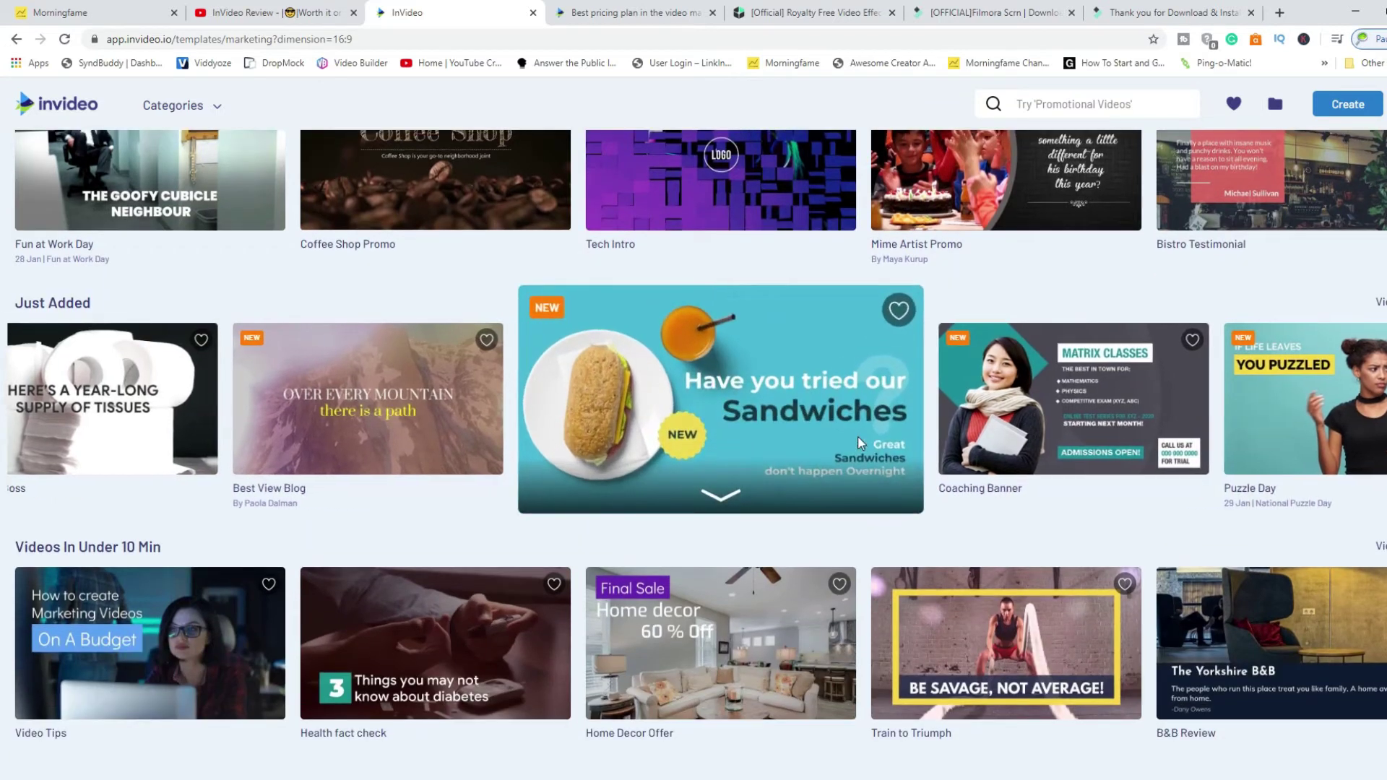
{"action": "scroll", "coordinate": [817, 480], "scroll_direction": "down", "scroll_amount": 2}
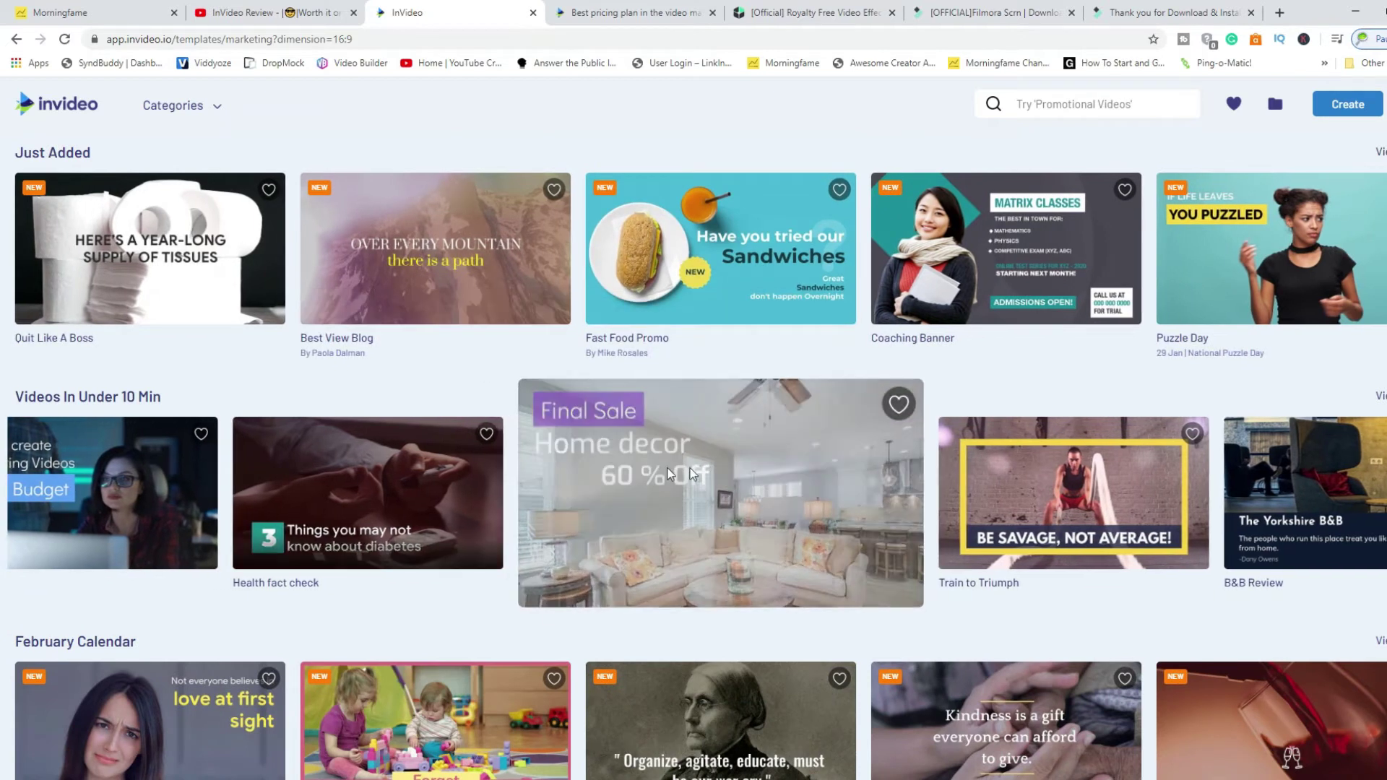
{"action": "mouse_move", "coordinate": [809, 491]}
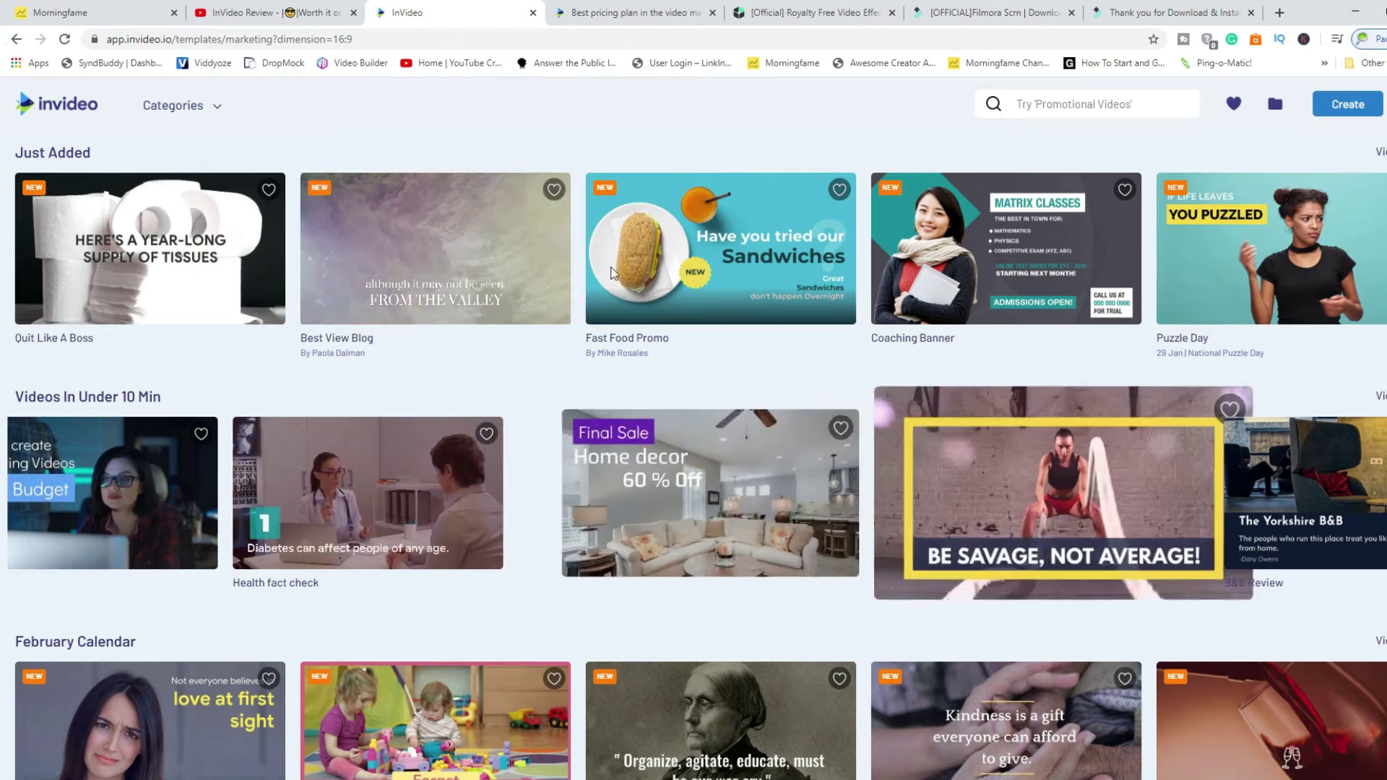
{"action": "scroll", "coordinate": [497, 440], "scroll_direction": "down", "scroll_amount": 2}
{"action": "scroll", "coordinate": [497, 439], "scroll_direction": "down", "scroll_amount": 2}
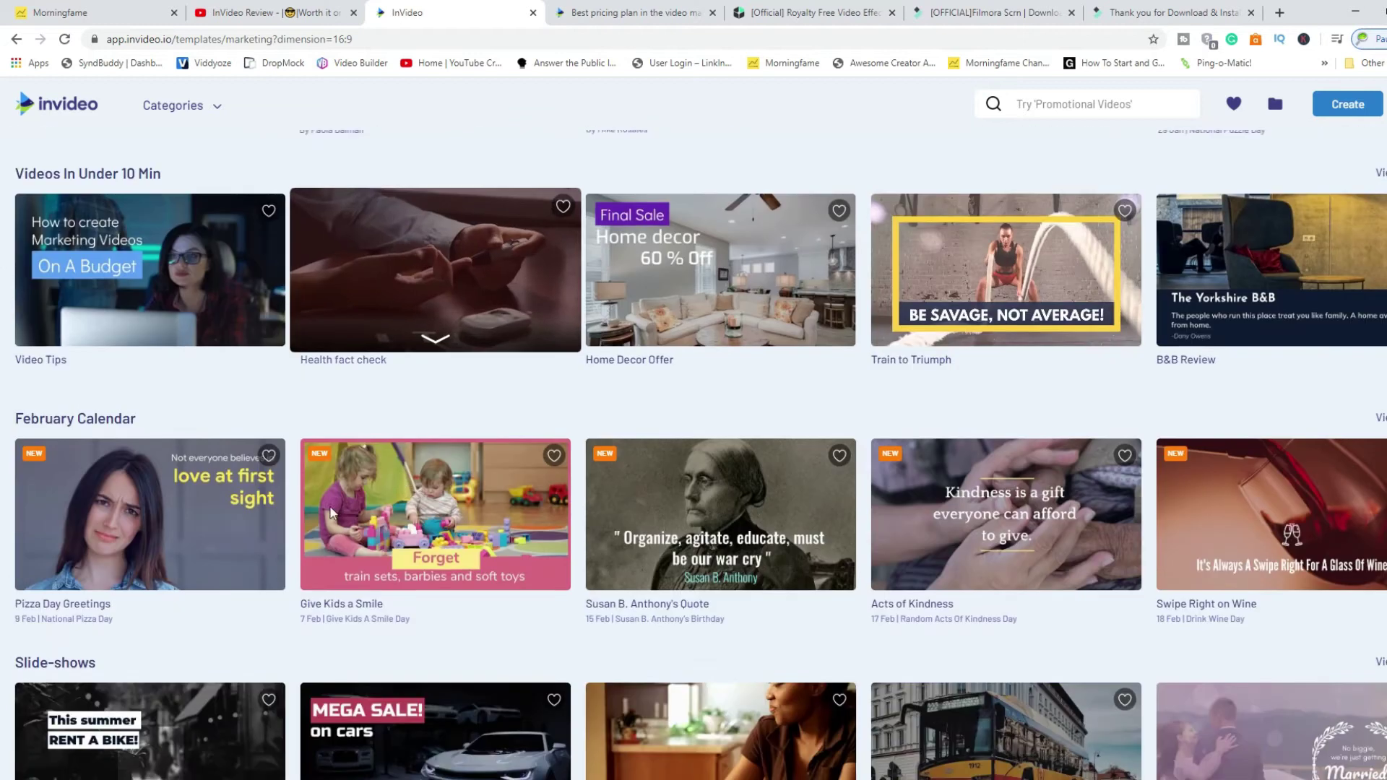
{"action": "mouse_move", "coordinate": [462, 491]}
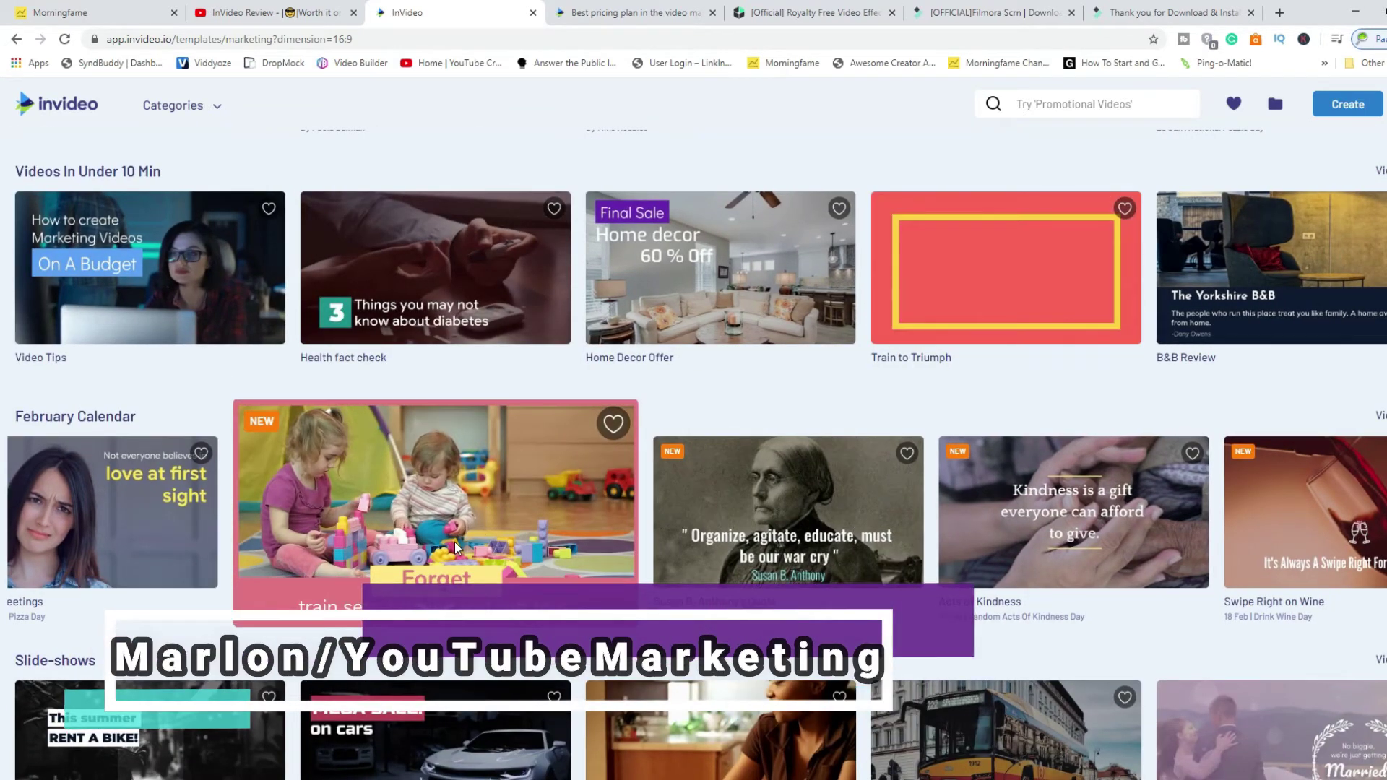
{"action": "scroll", "coordinate": [454, 541], "scroll_direction": "down", "scroll_amount": 2}
{"action": "mouse_move", "coordinate": [436, 600]}
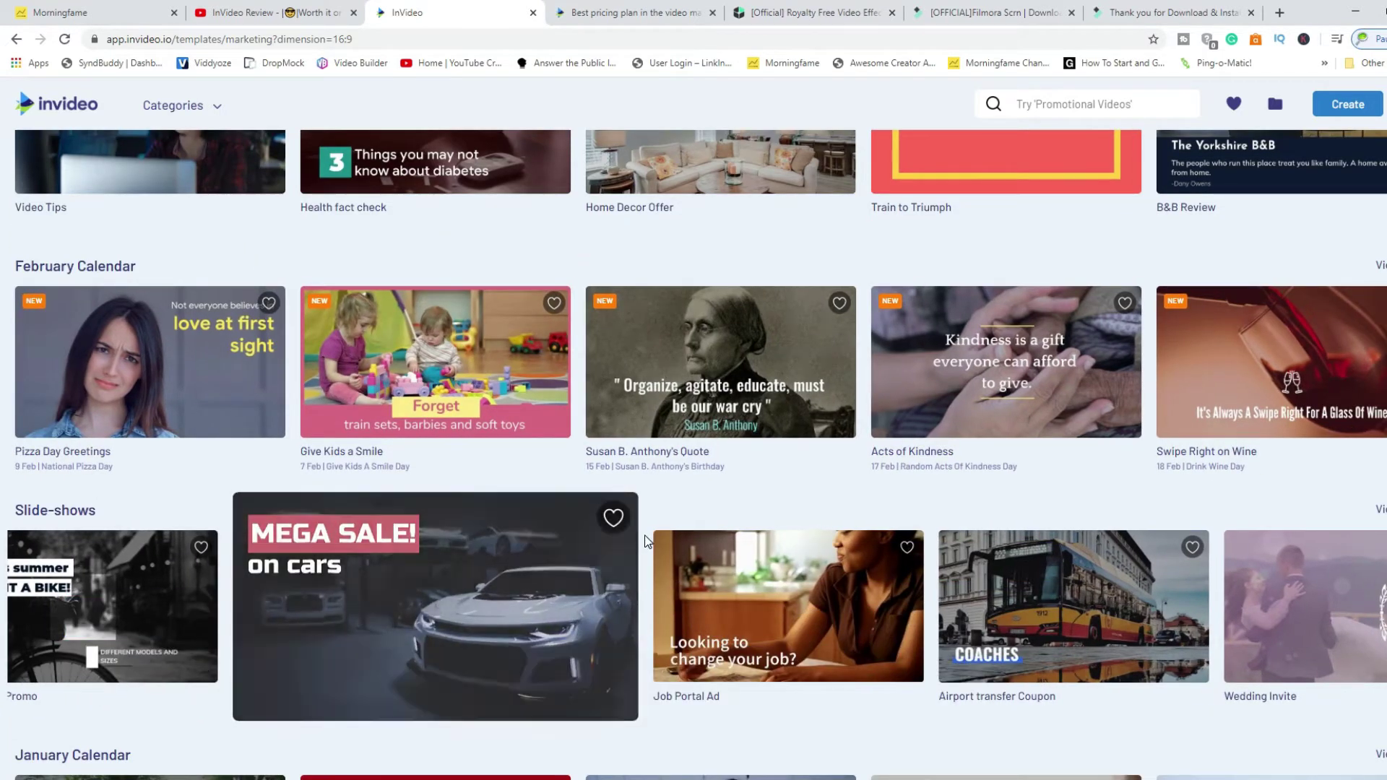
{"action": "mouse_move", "coordinate": [644, 538]}
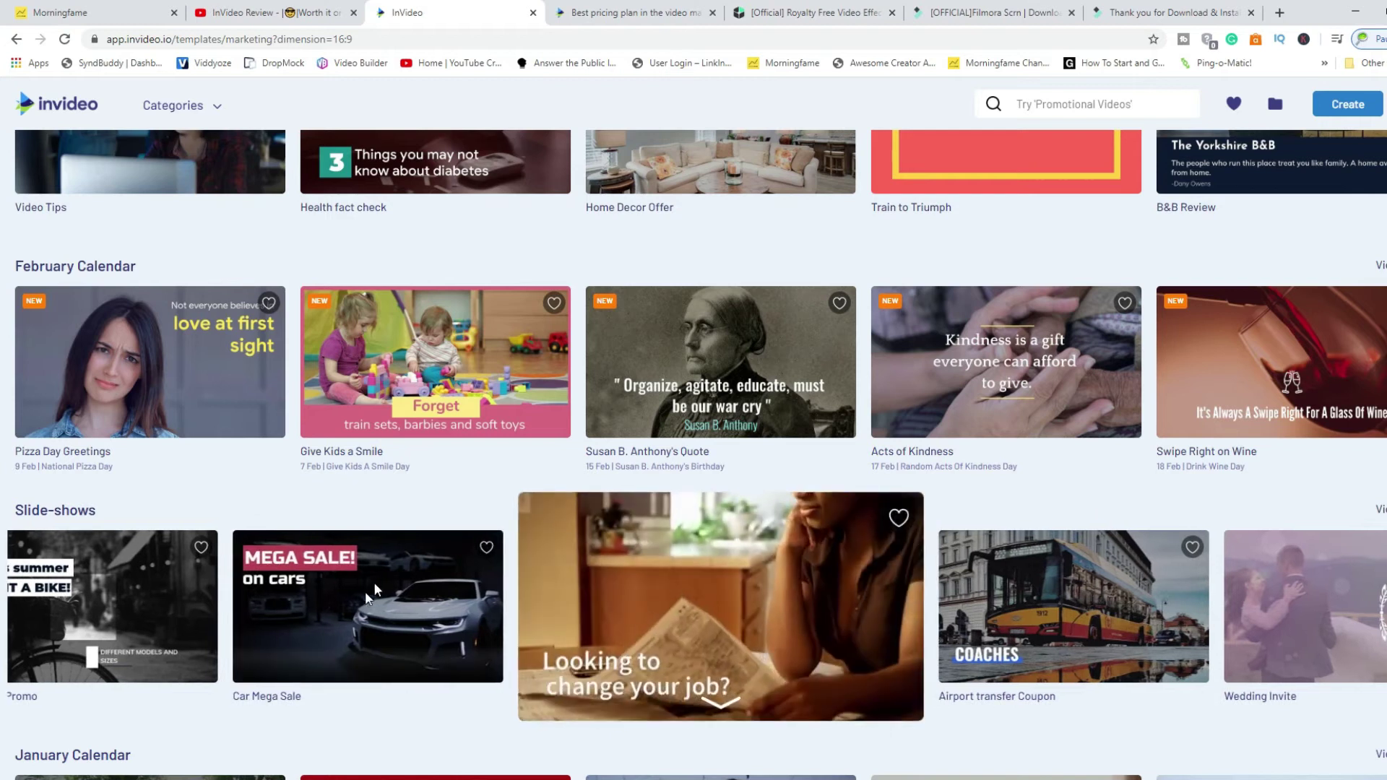
{"action": "scroll", "coordinate": [416, 593], "scroll_direction": "up", "scroll_amount": 3}
{"action": "scroll", "coordinate": [418, 594], "scroll_direction": "up", "scroll_amount": 6}
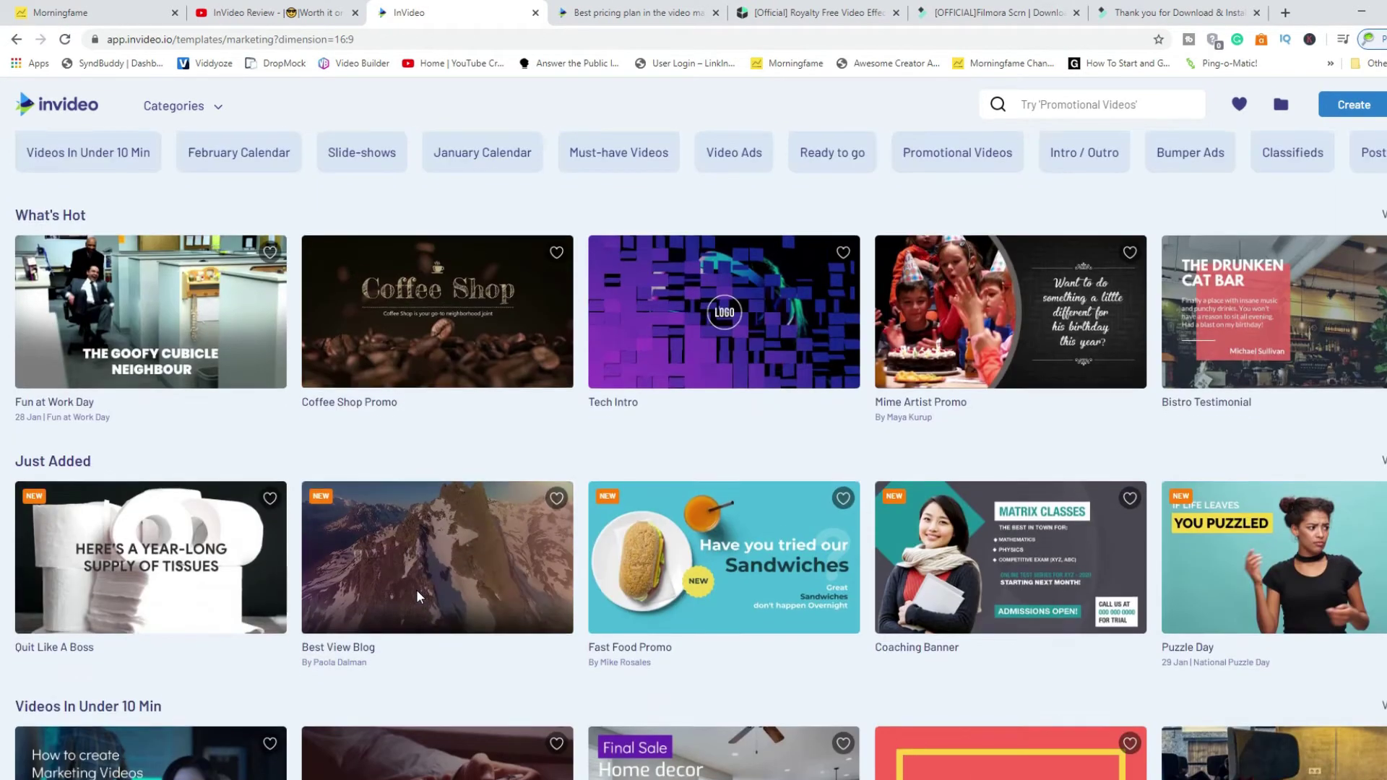
{"action": "scroll", "coordinate": [416, 589], "scroll_direction": "up", "scroll_amount": 3}
{"action": "mouse_move", "coordinate": [426, 585]}
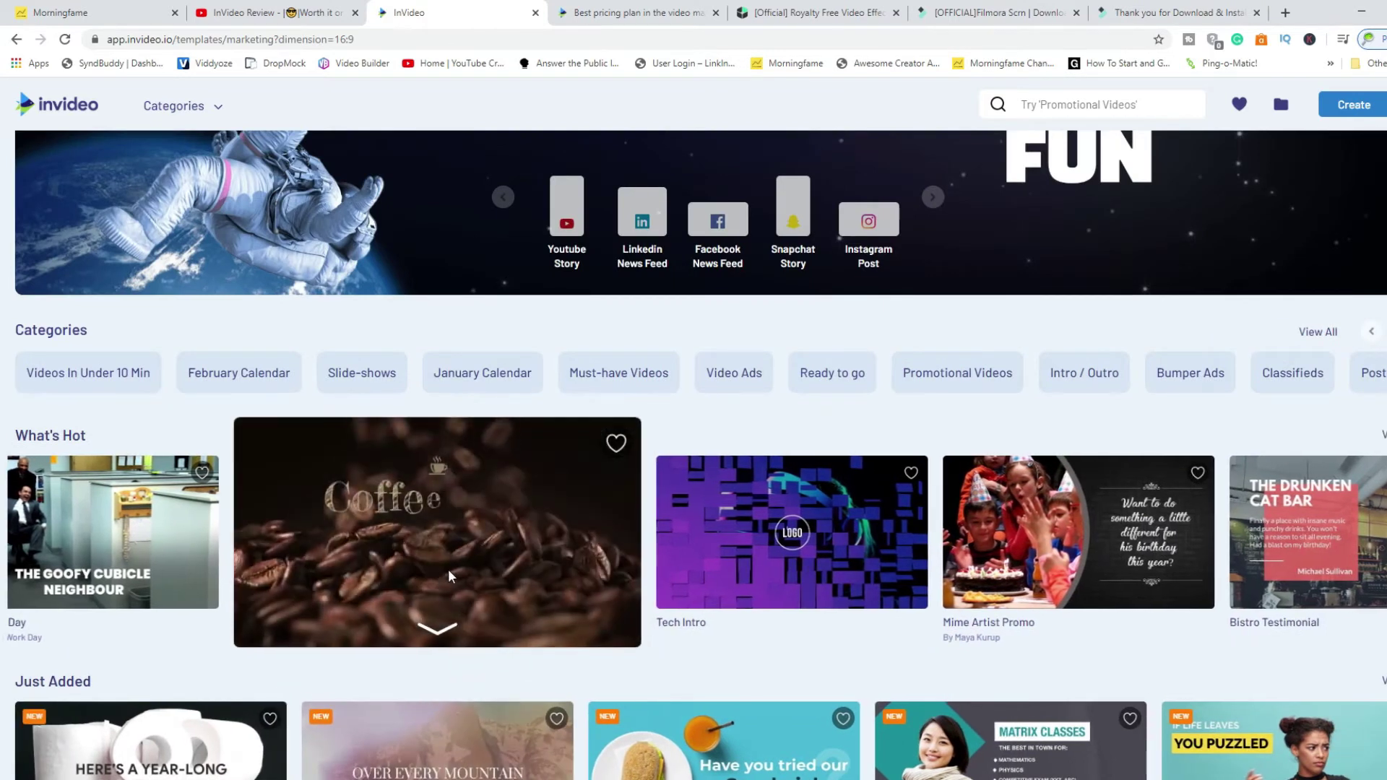
{"action": "scroll", "coordinate": [595, 503], "scroll_direction": "up", "scroll_amount": 2}
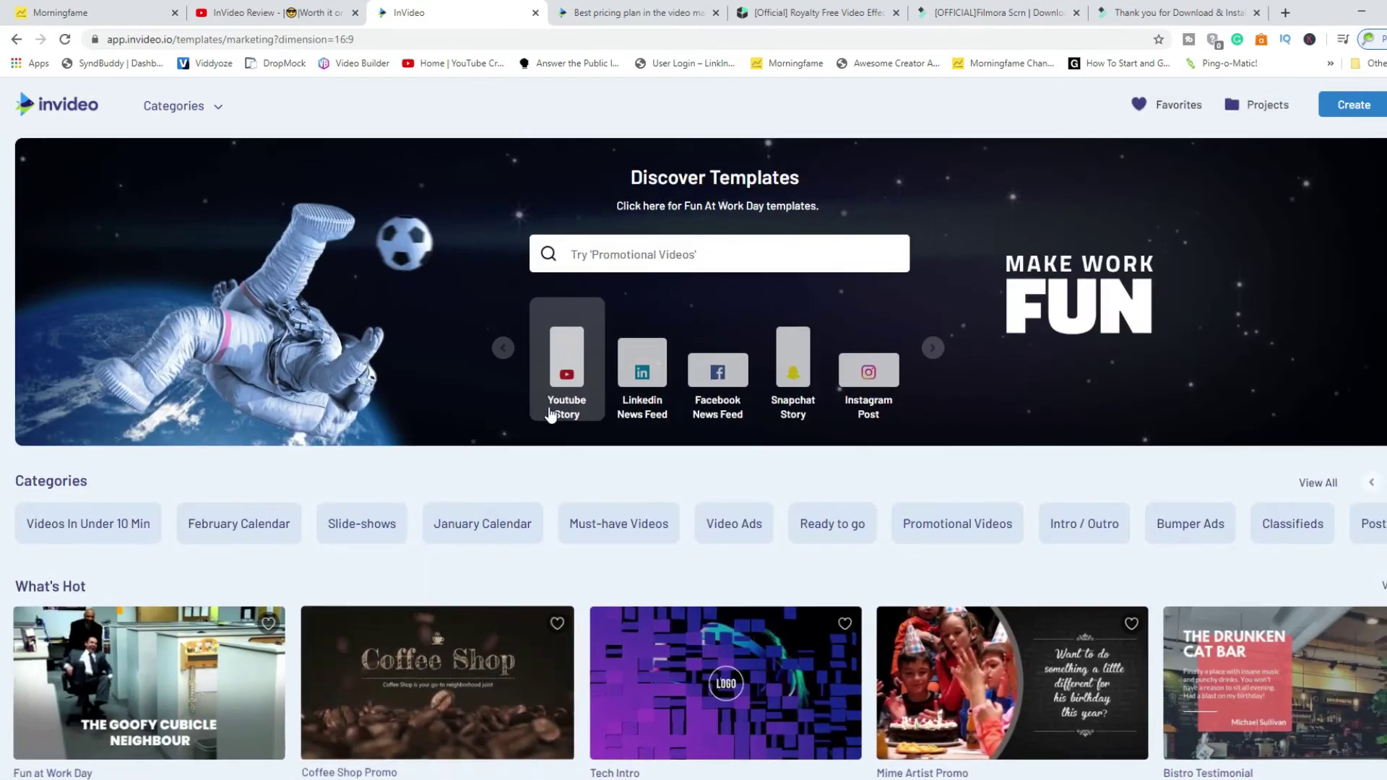
{"action": "left_click", "coordinate": [504, 348]}
Return to the first video formats and filter templates to Instagram Story (9:16).
{"action": "left_click", "coordinate": [509, 353]}
{"action": "left_click", "coordinate": [509, 353]}
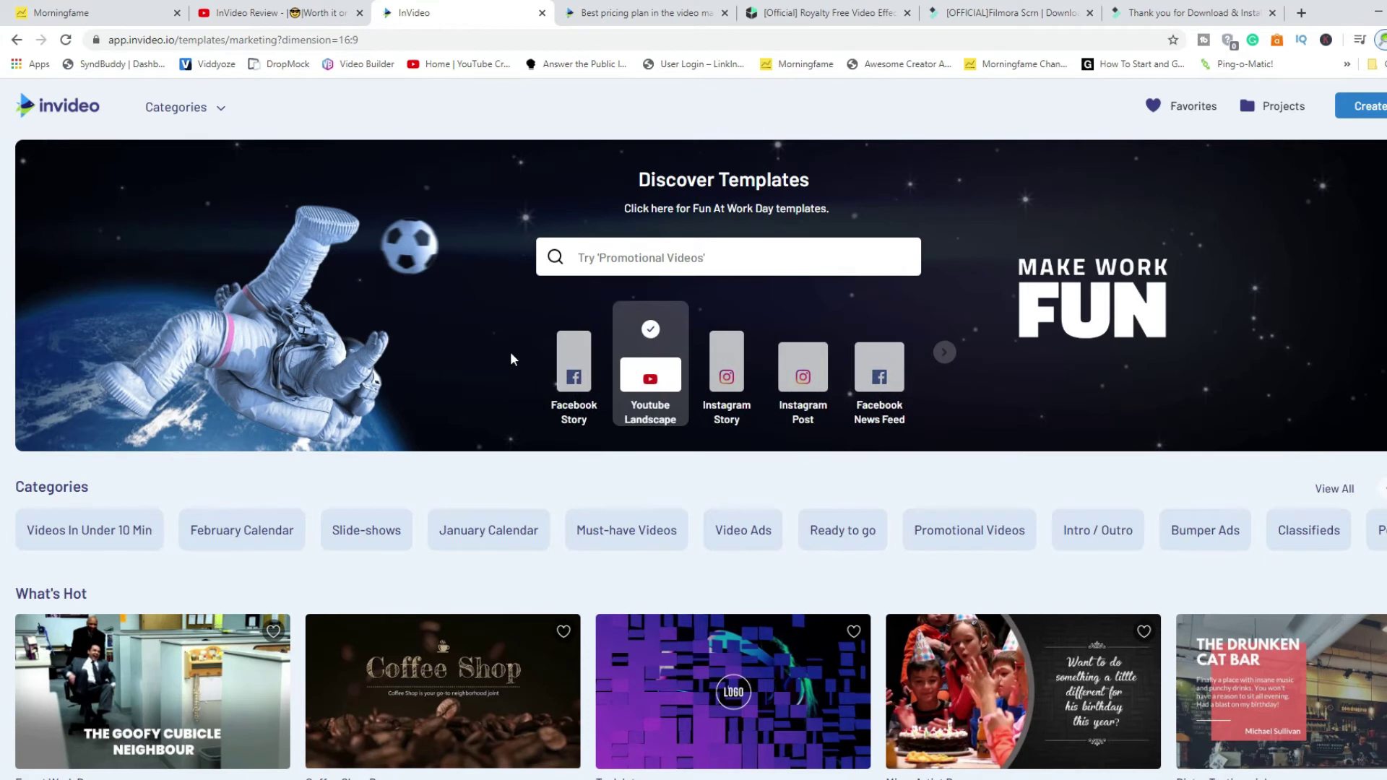
{"action": "left_click", "coordinate": [724, 378]}
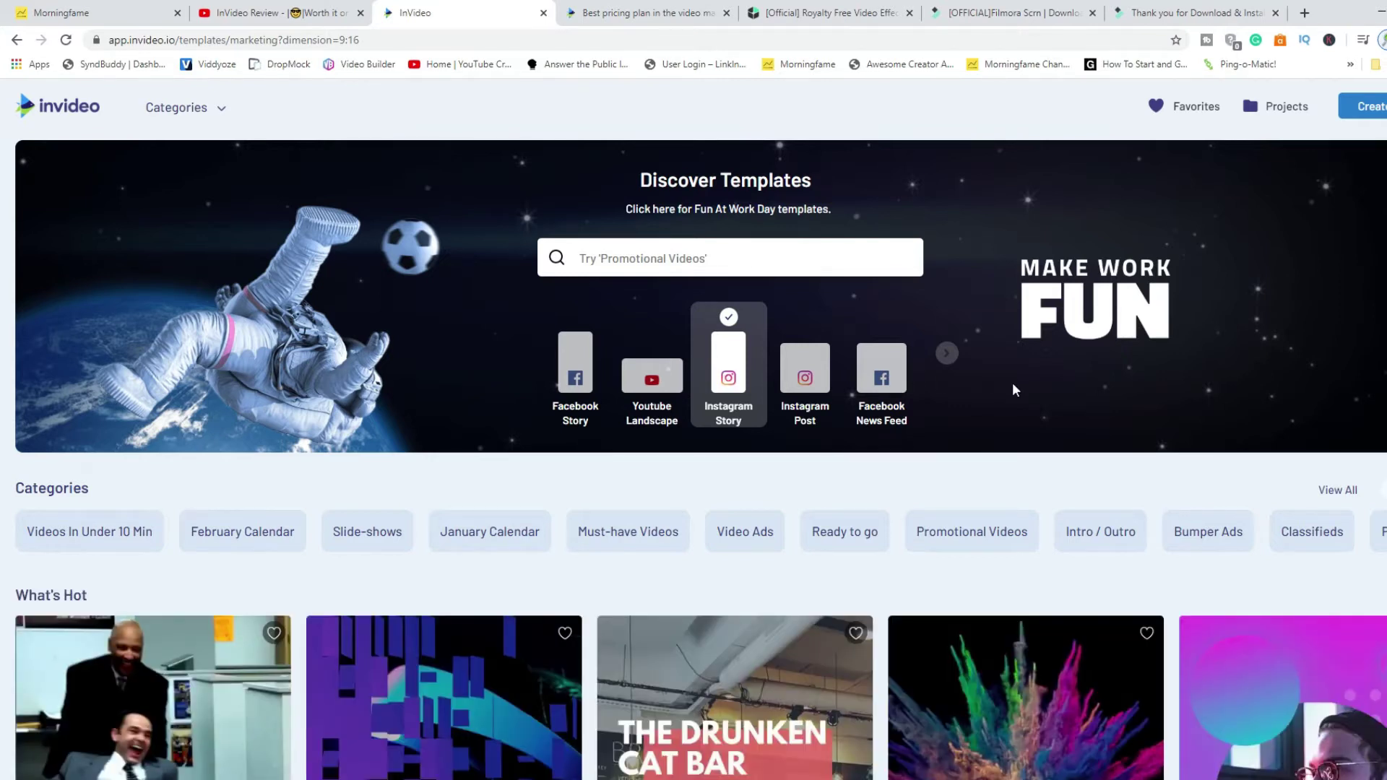
Scroll down to the Videos In Under 10 Min row and open the Home Decor Offer template.
{"action": "scroll", "coordinate": [1041, 353], "scroll_direction": "down", "scroll_amount": 5}
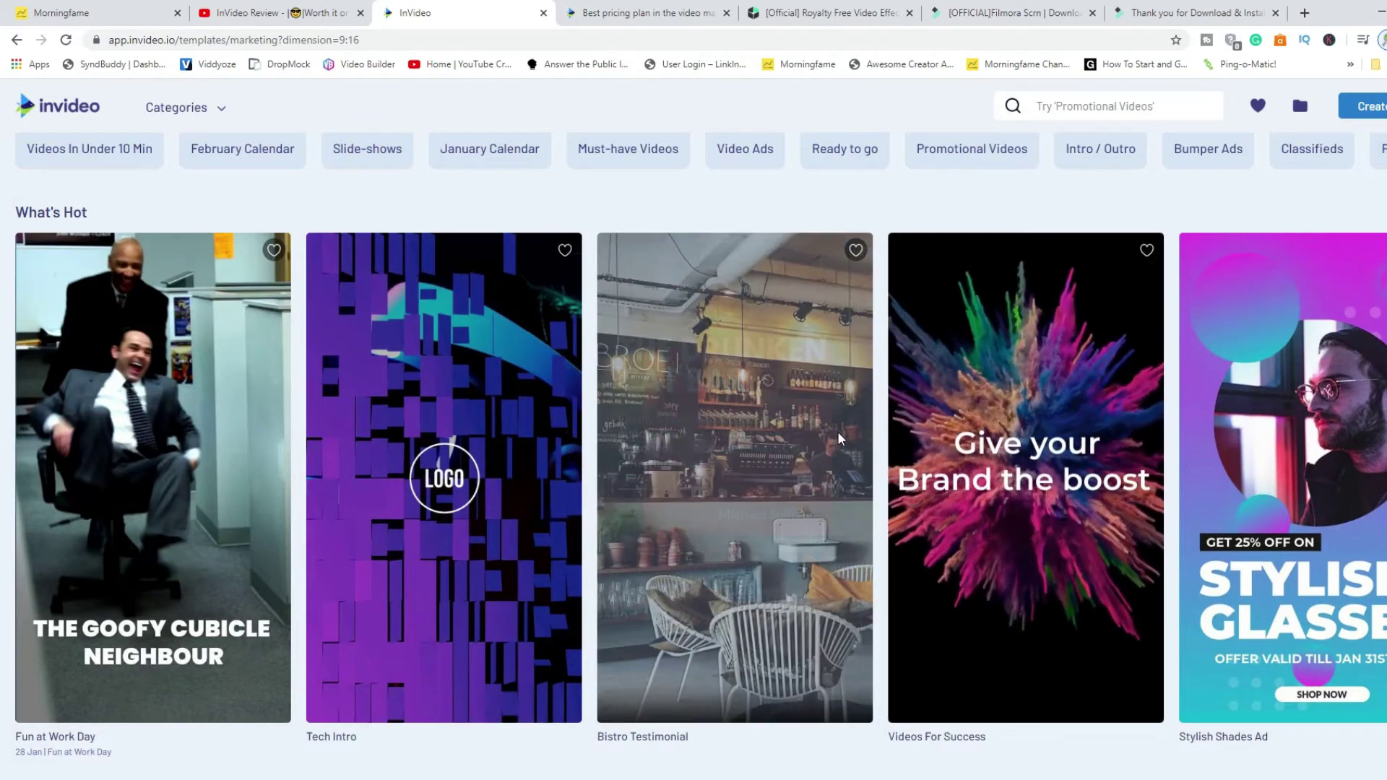
{"action": "scroll", "coordinate": [1011, 410], "scroll_direction": "down", "scroll_amount": 2}
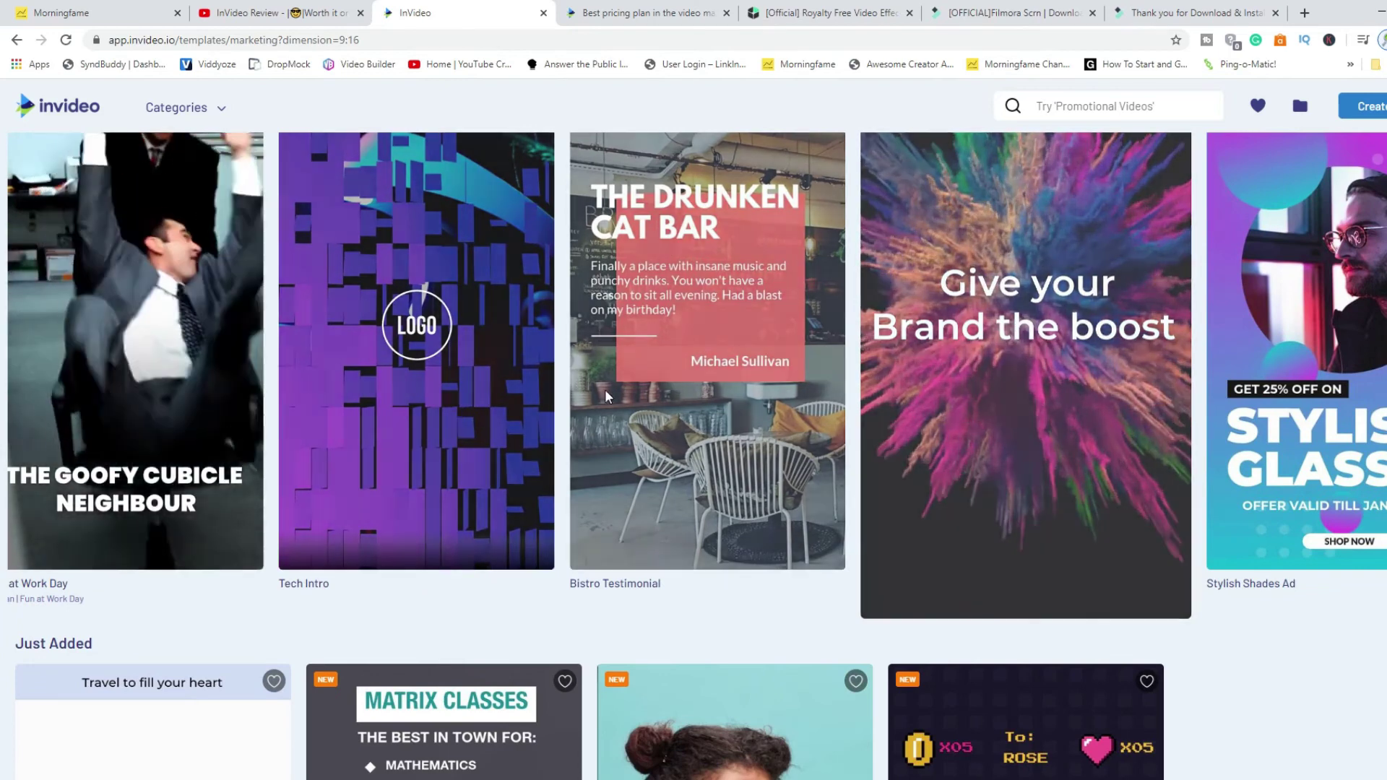
{"action": "scroll", "coordinate": [871, 383], "scroll_direction": "down", "scroll_amount": 1}
{"action": "scroll", "coordinate": [871, 381], "scroll_direction": "down", "scroll_amount": 5}
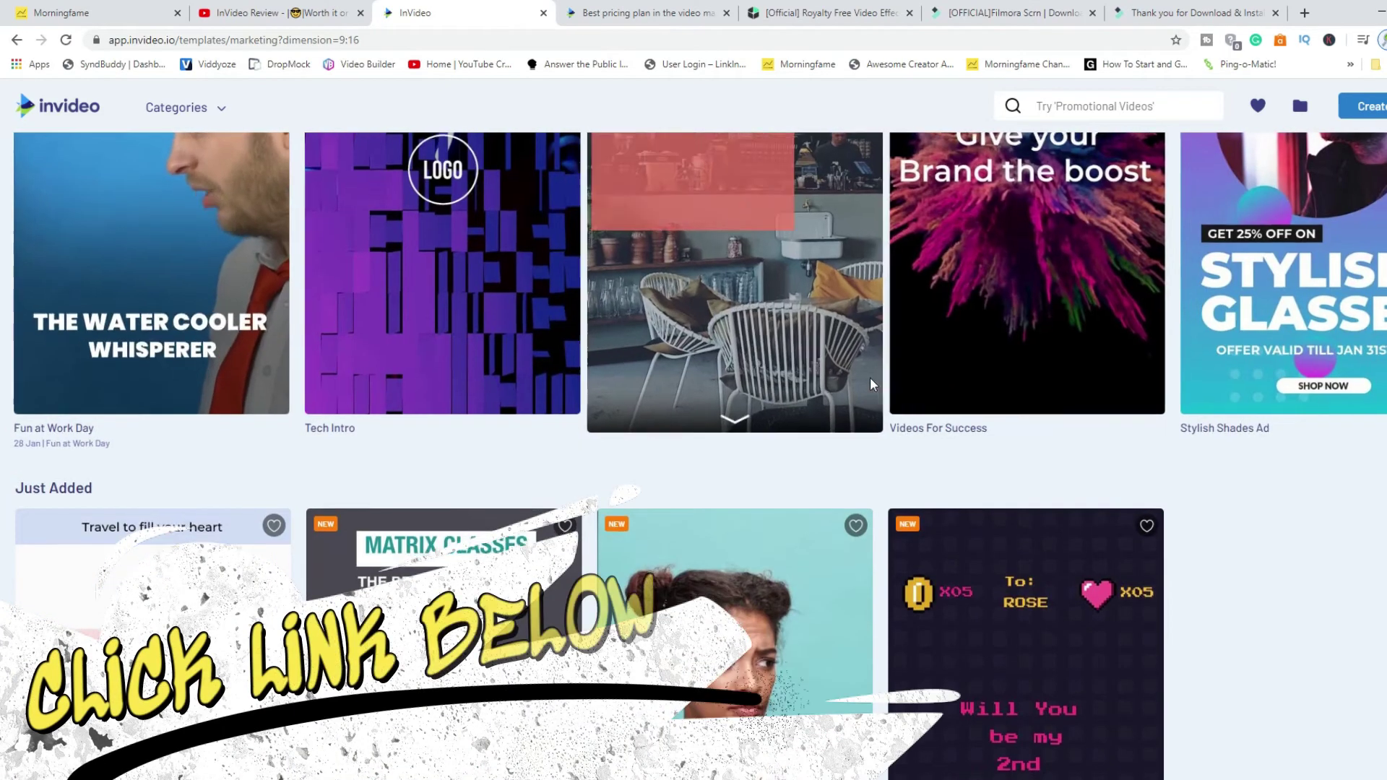
{"action": "scroll", "coordinate": [870, 383], "scroll_direction": "down", "scroll_amount": 3}
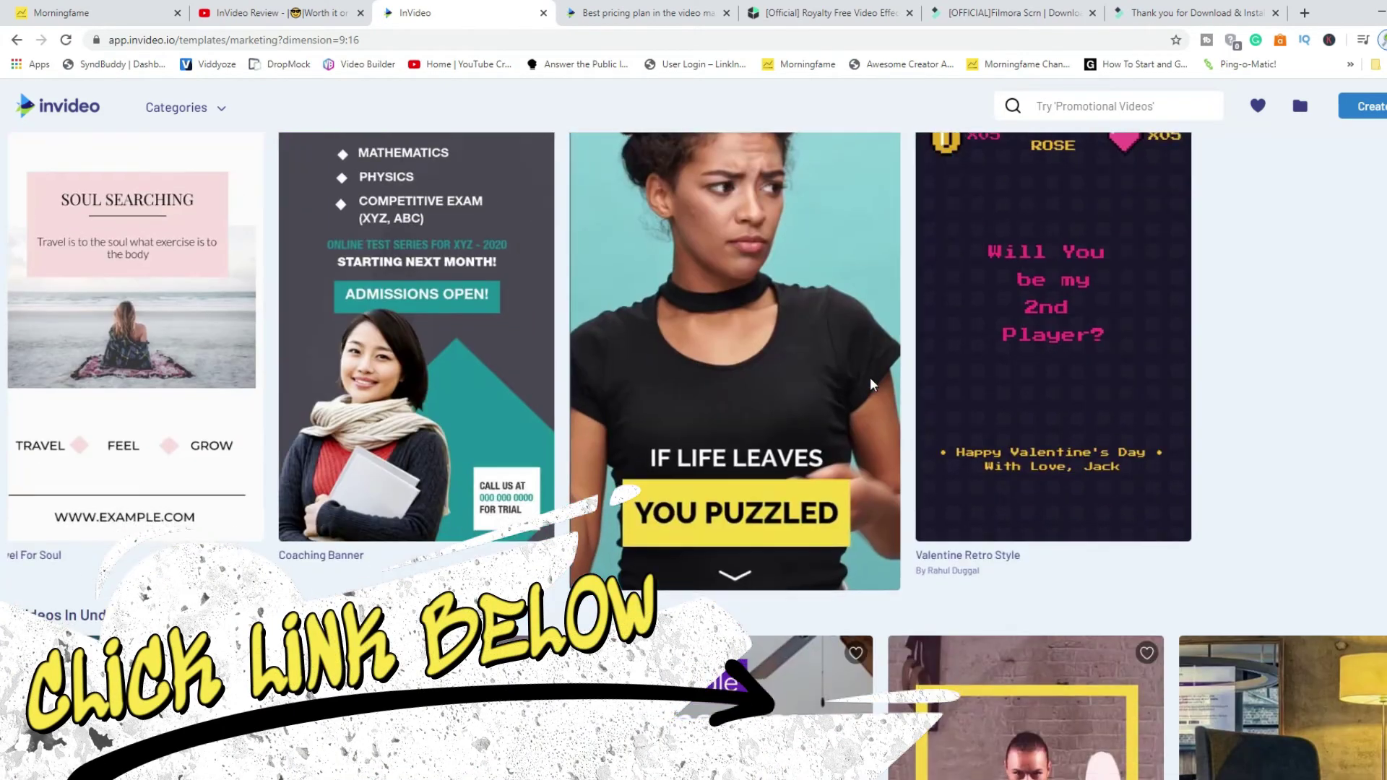
{"action": "scroll", "coordinate": [873, 382], "scroll_direction": "down", "scroll_amount": 2}
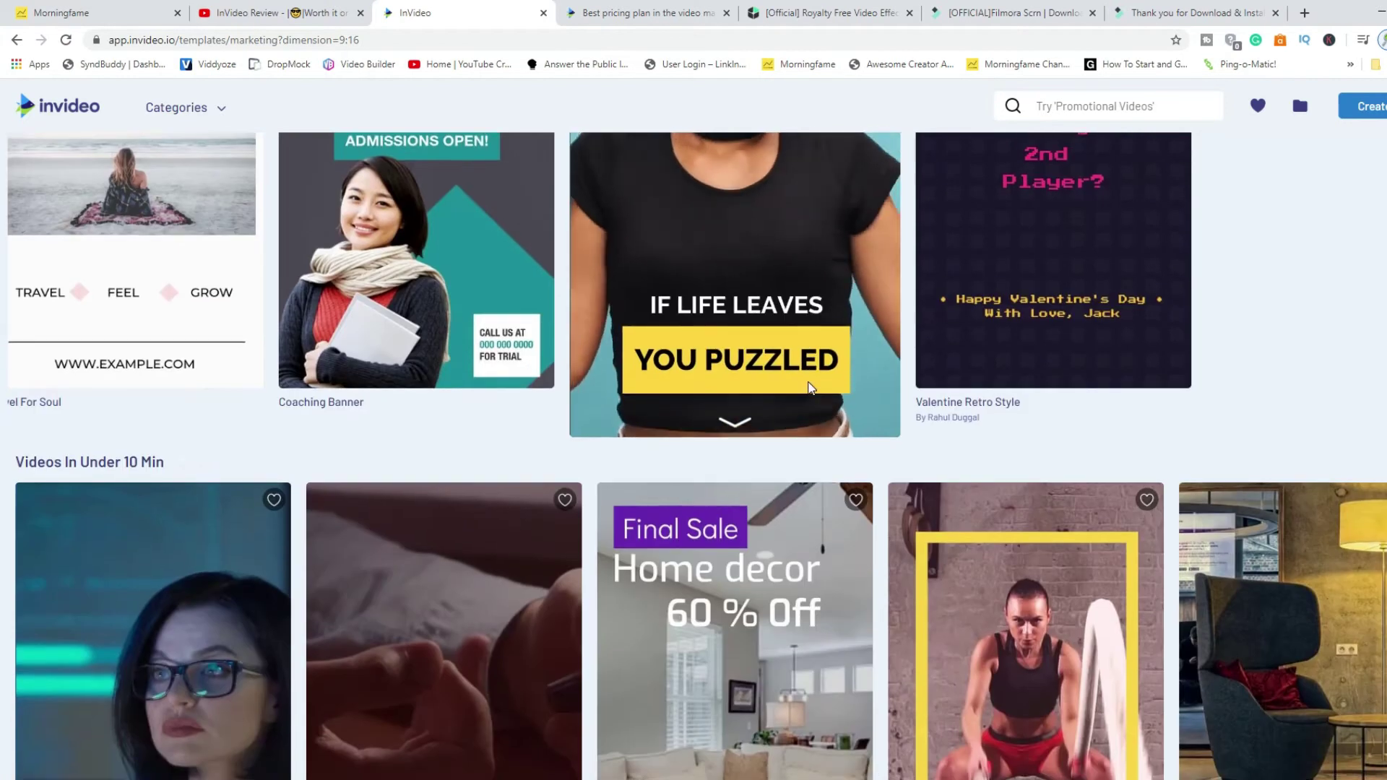
{"action": "scroll", "coordinate": [886, 408], "scroll_direction": "down", "scroll_amount": 2}
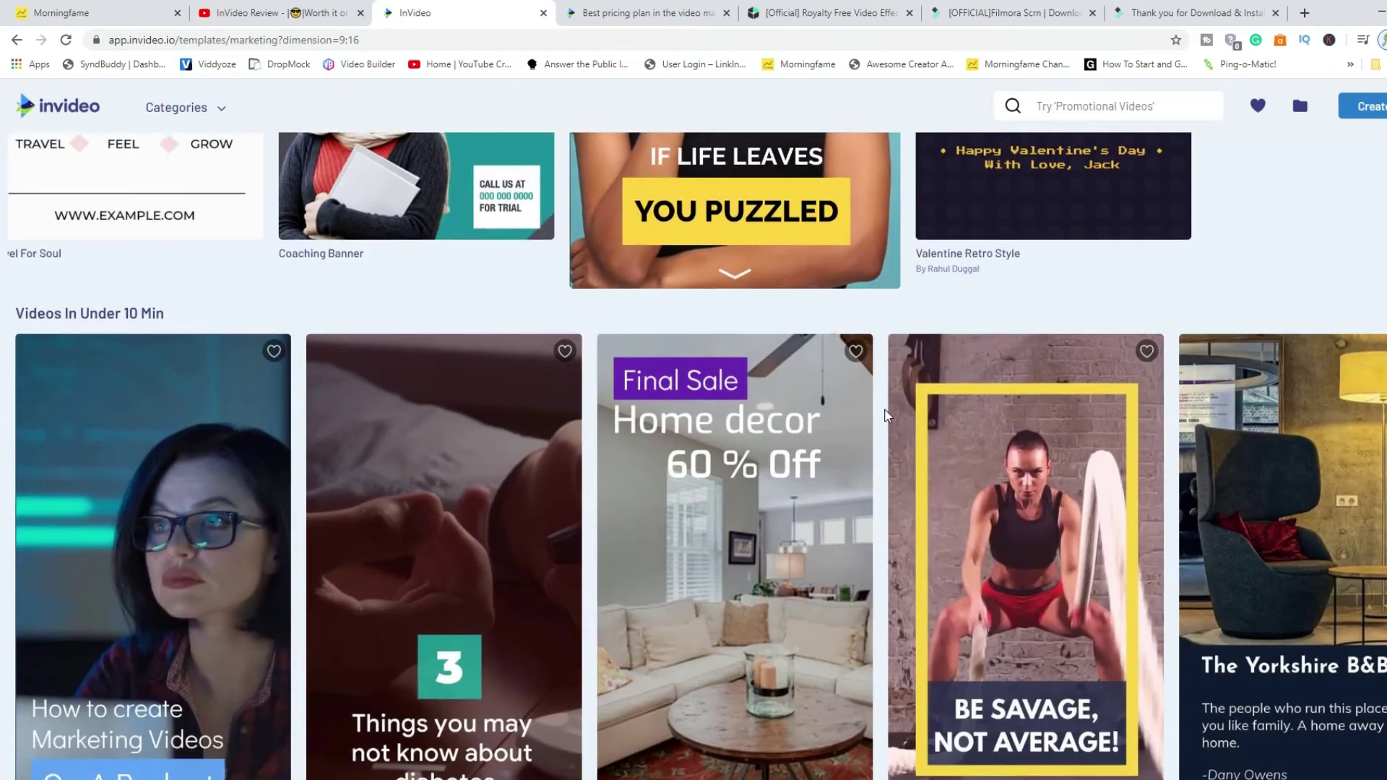
{"action": "scroll", "coordinate": [883, 408], "scroll_direction": "down", "scroll_amount": 2}
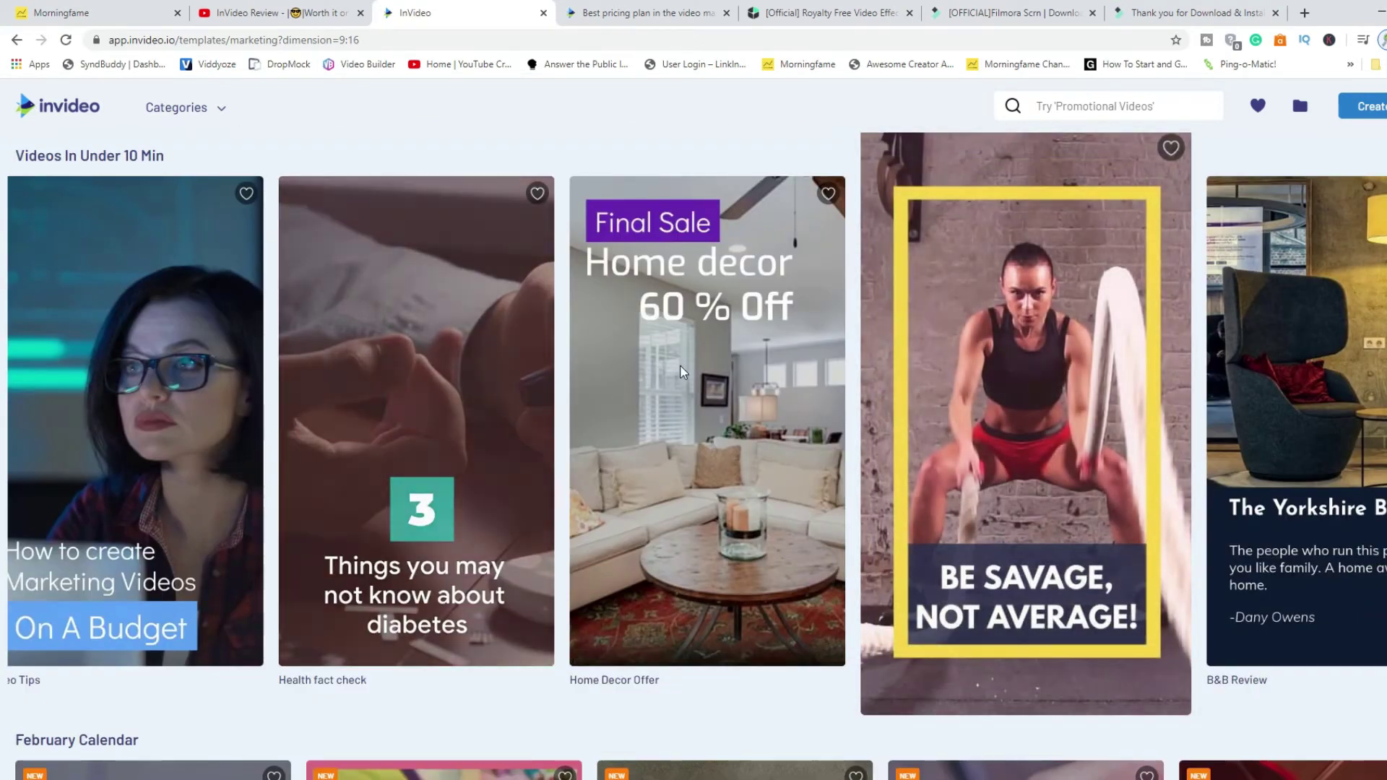
{"action": "mouse_move", "coordinate": [679, 372]}
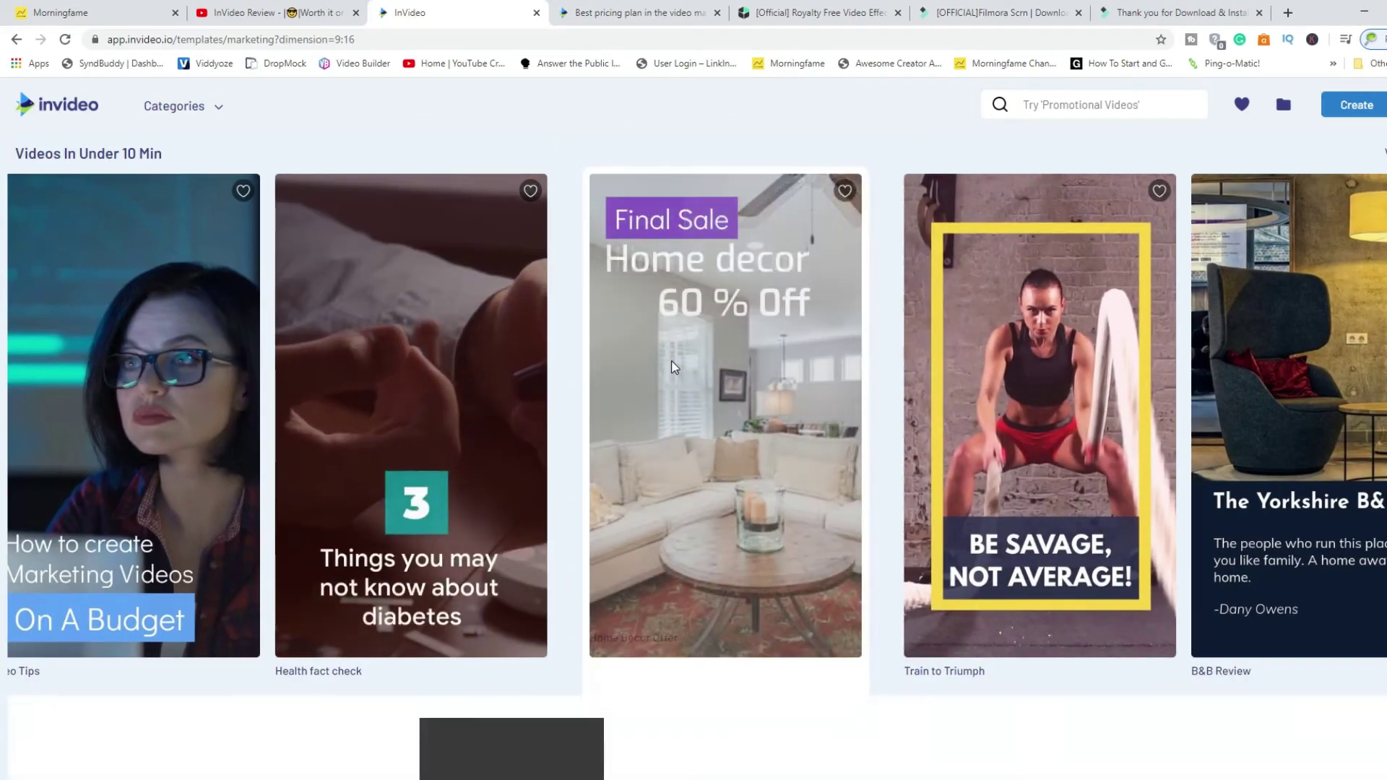
{"action": "left_click", "coordinate": [672, 366]}
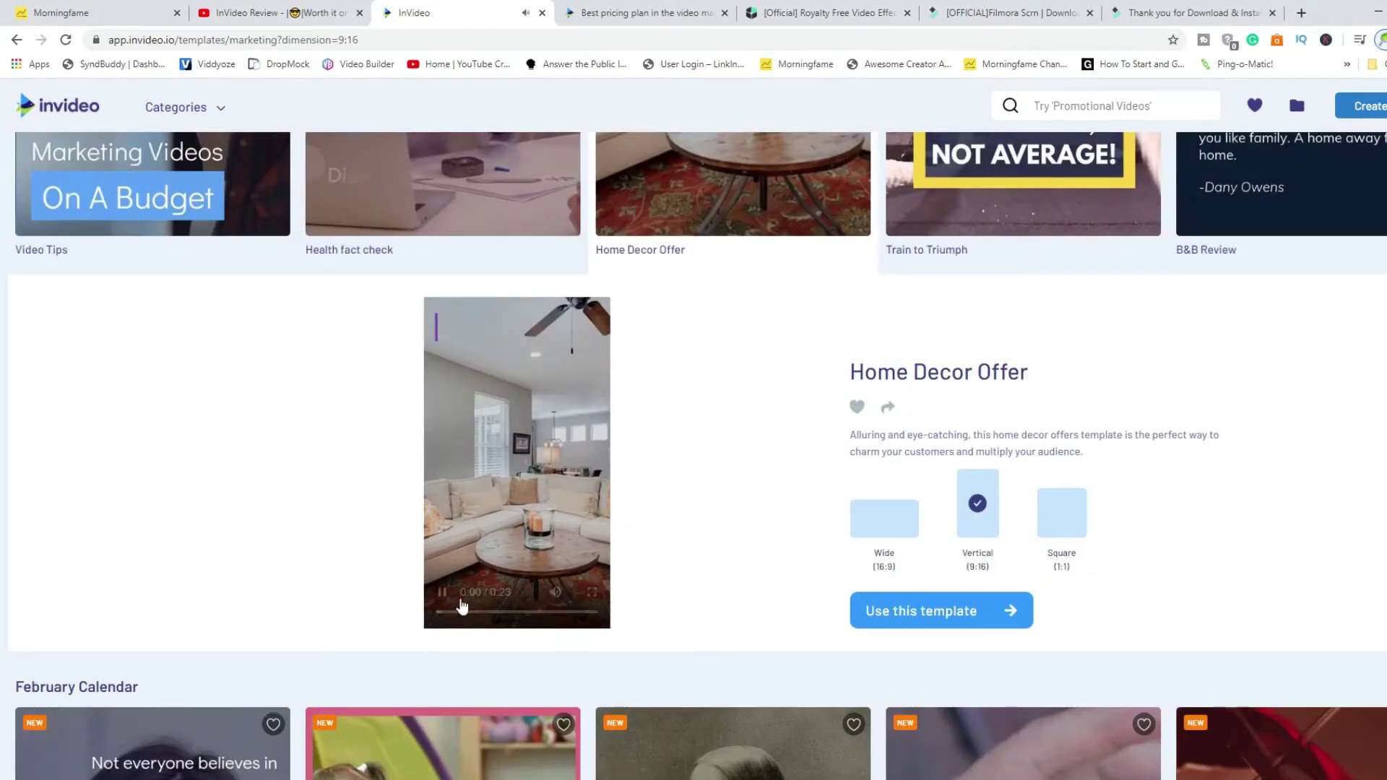
Start a new video from the Home Decor Offer template and play its preview.
{"action": "scroll", "coordinate": [566, 304], "scroll_direction": "down", "scroll_amount": 2}
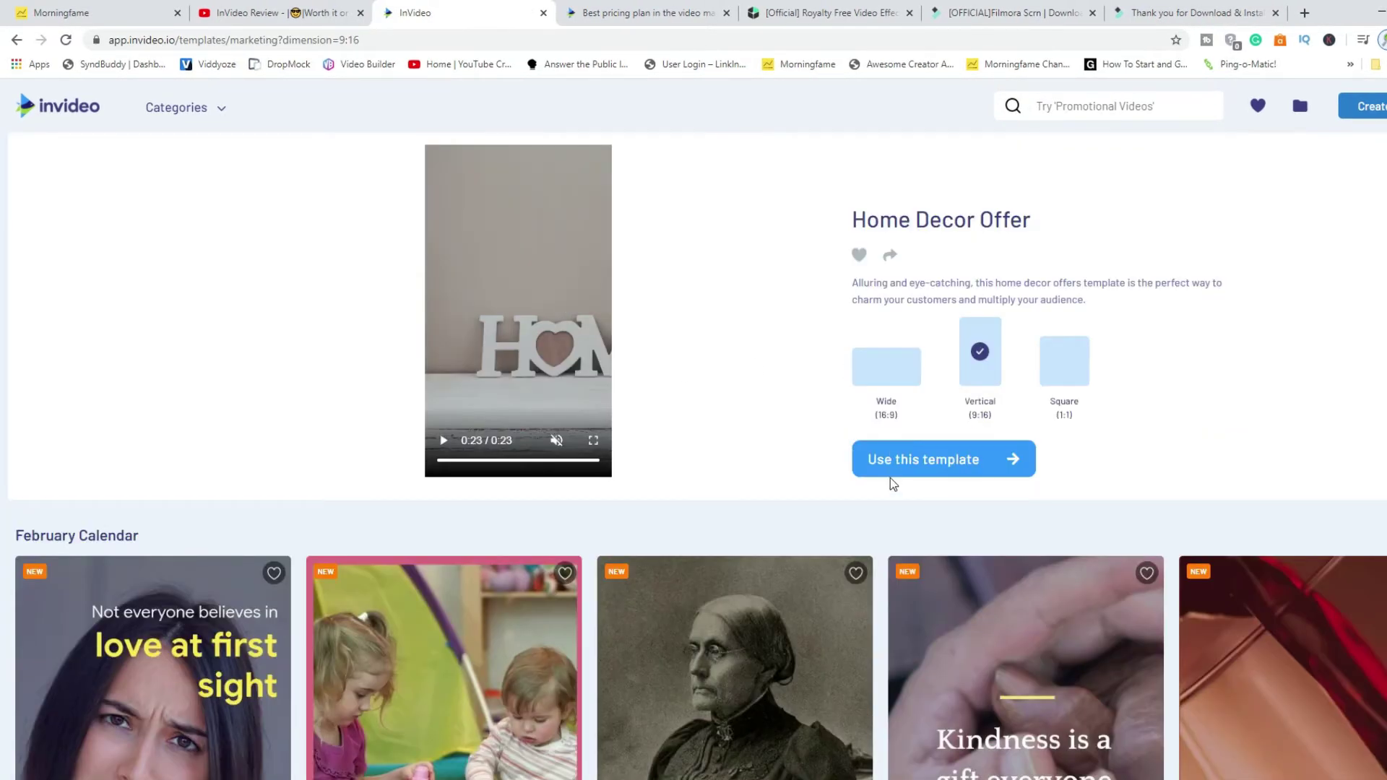
{"action": "left_click", "coordinate": [922, 460]}
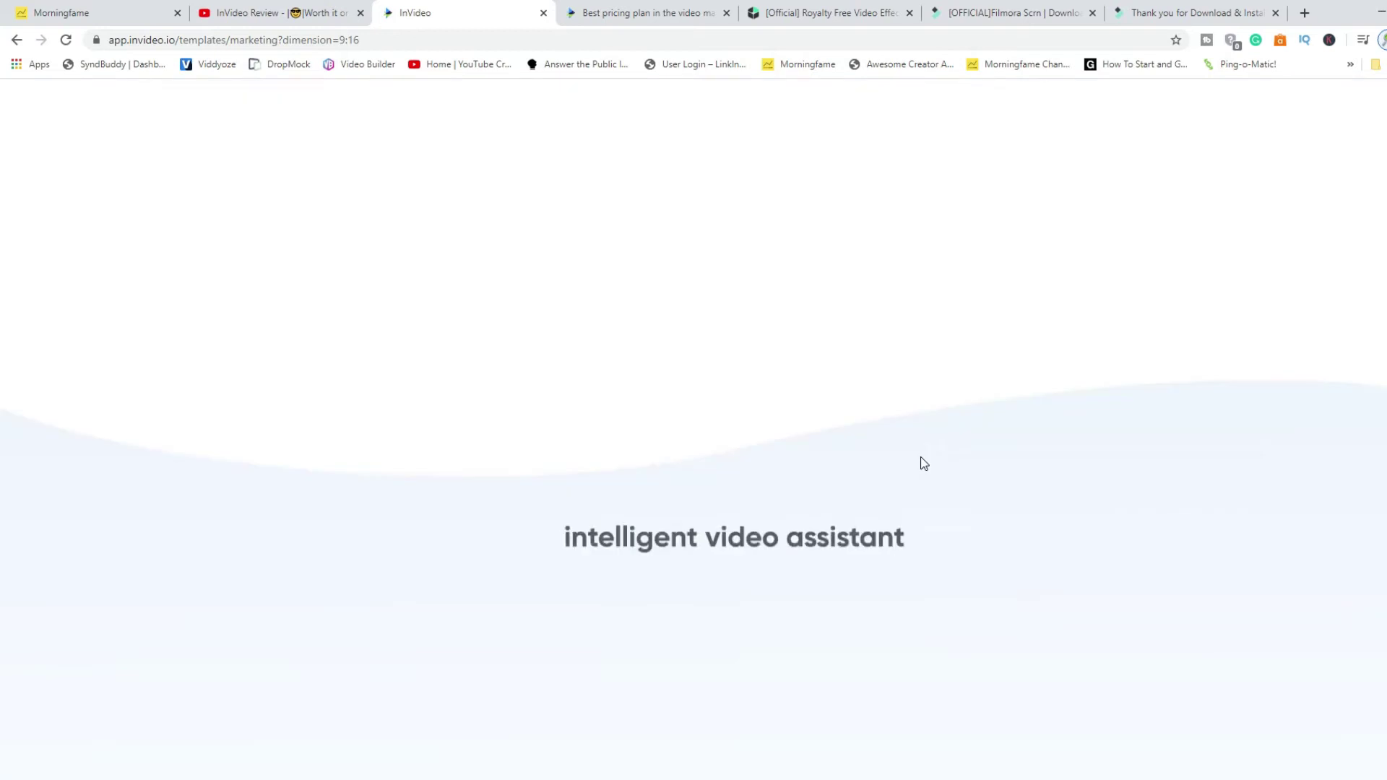
{"action": "left_click", "coordinate": [329, 687]}
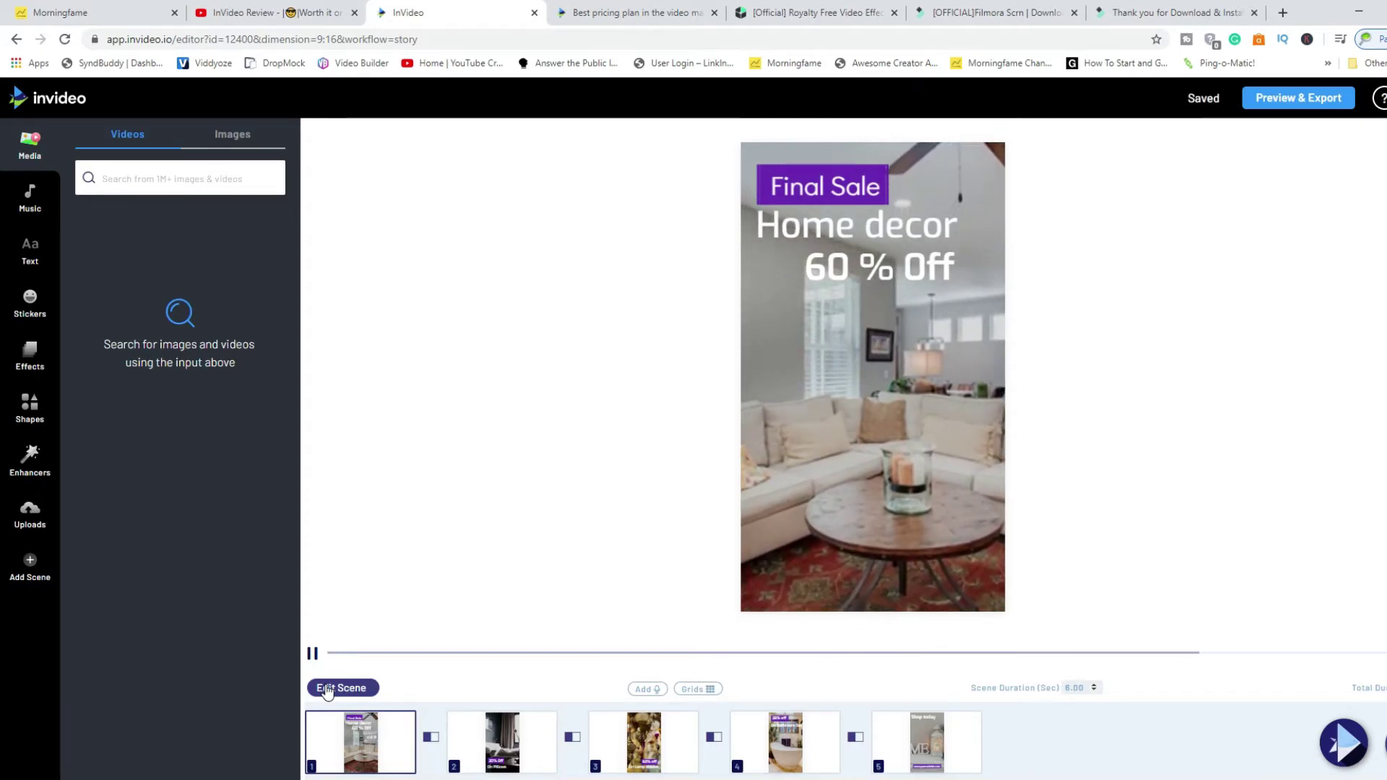
Preview the 30% Off On Pillows scene, then choose to delete it.
{"action": "left_click", "coordinate": [313, 655]}
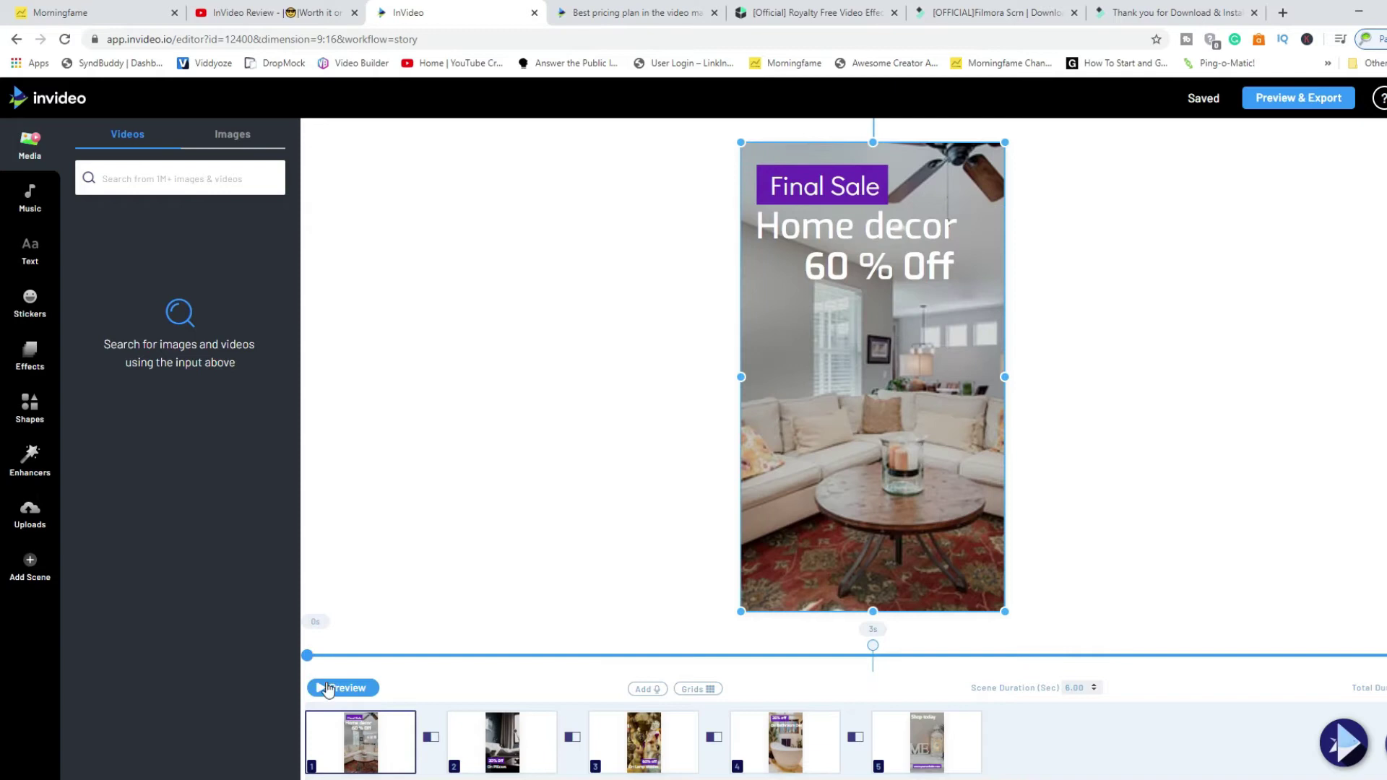
{"action": "left_click", "coordinate": [494, 754]}
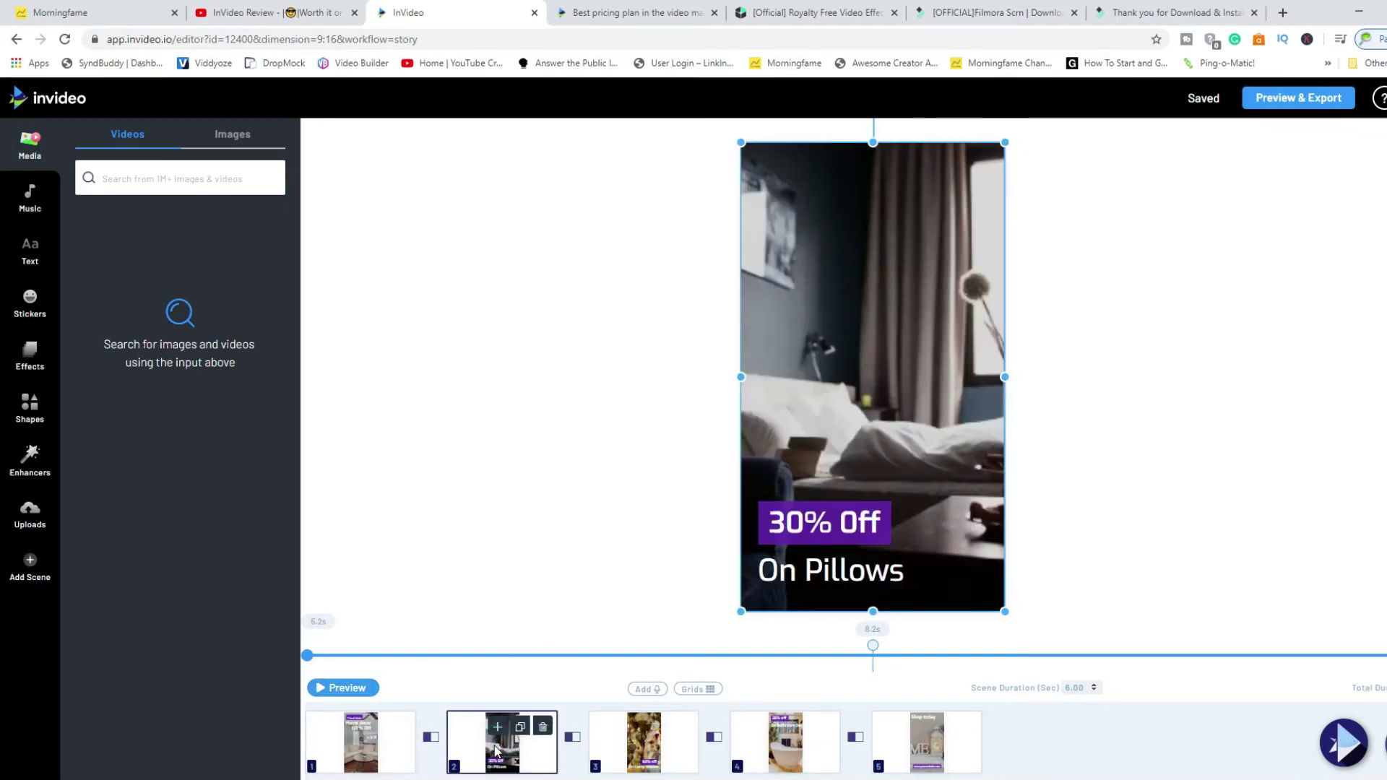
{"action": "left_click", "coordinate": [323, 688]}
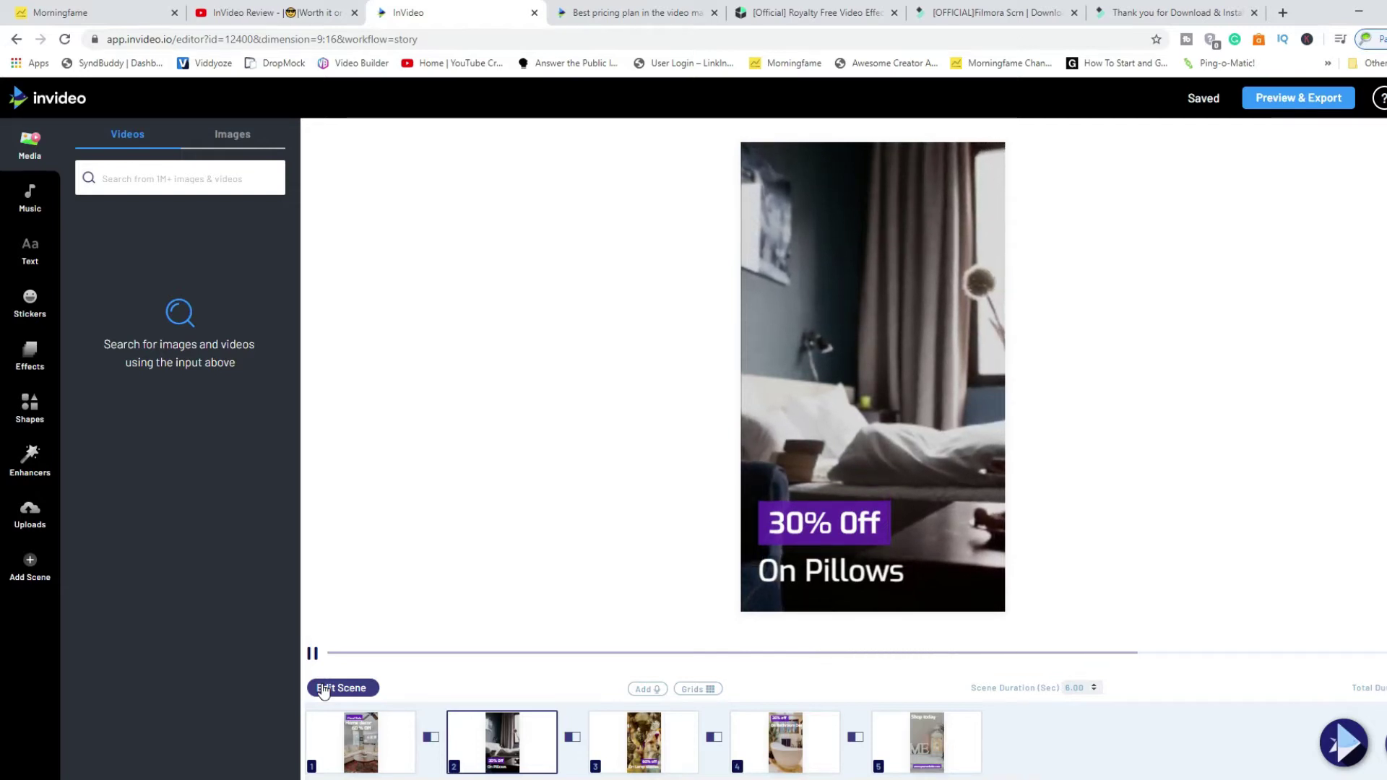
{"action": "left_click", "coordinate": [312, 653]}
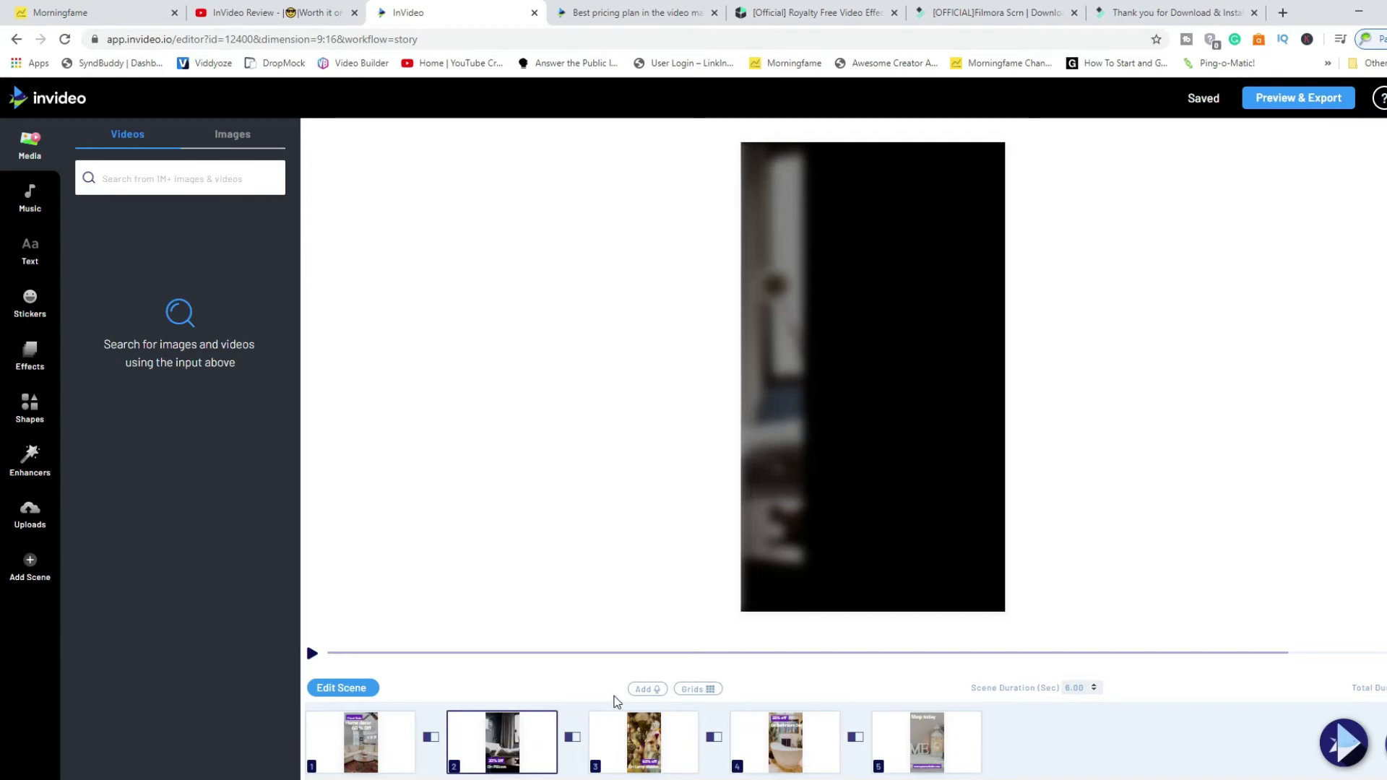
{"action": "mouse_move", "coordinate": [505, 728]}
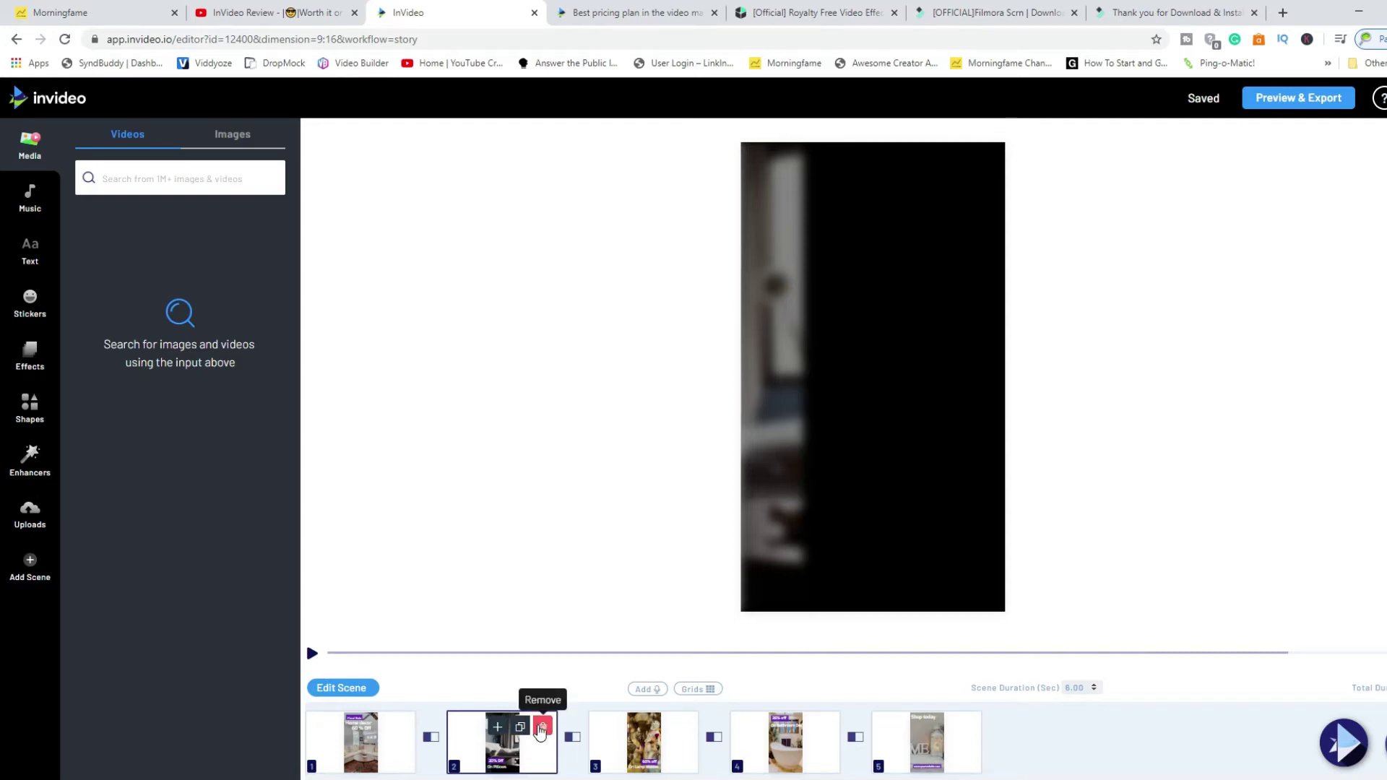
{"action": "left_click", "coordinate": [541, 727]}
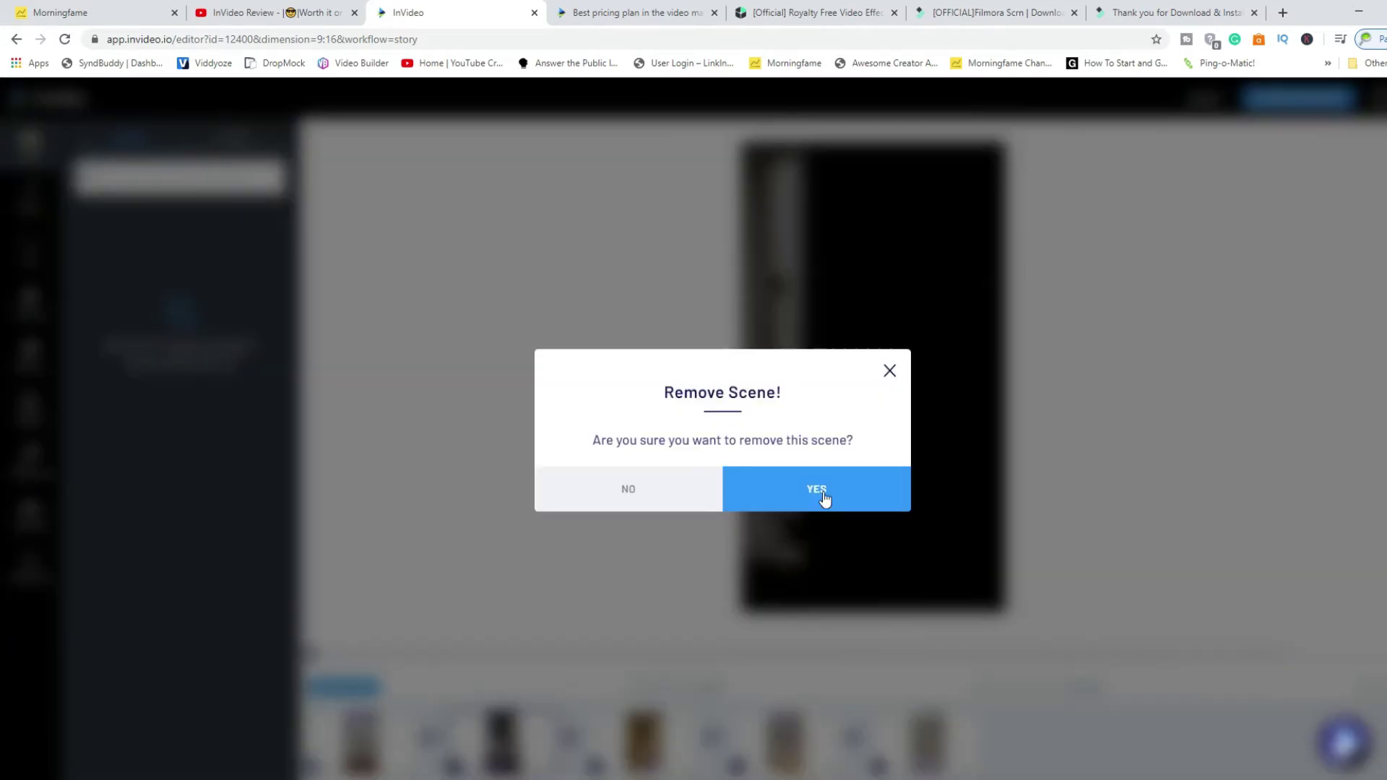
Confirm removing the pillows scene, preview the four-scene video, and select the lamp shades scene.
{"action": "left_click", "coordinate": [805, 490]}
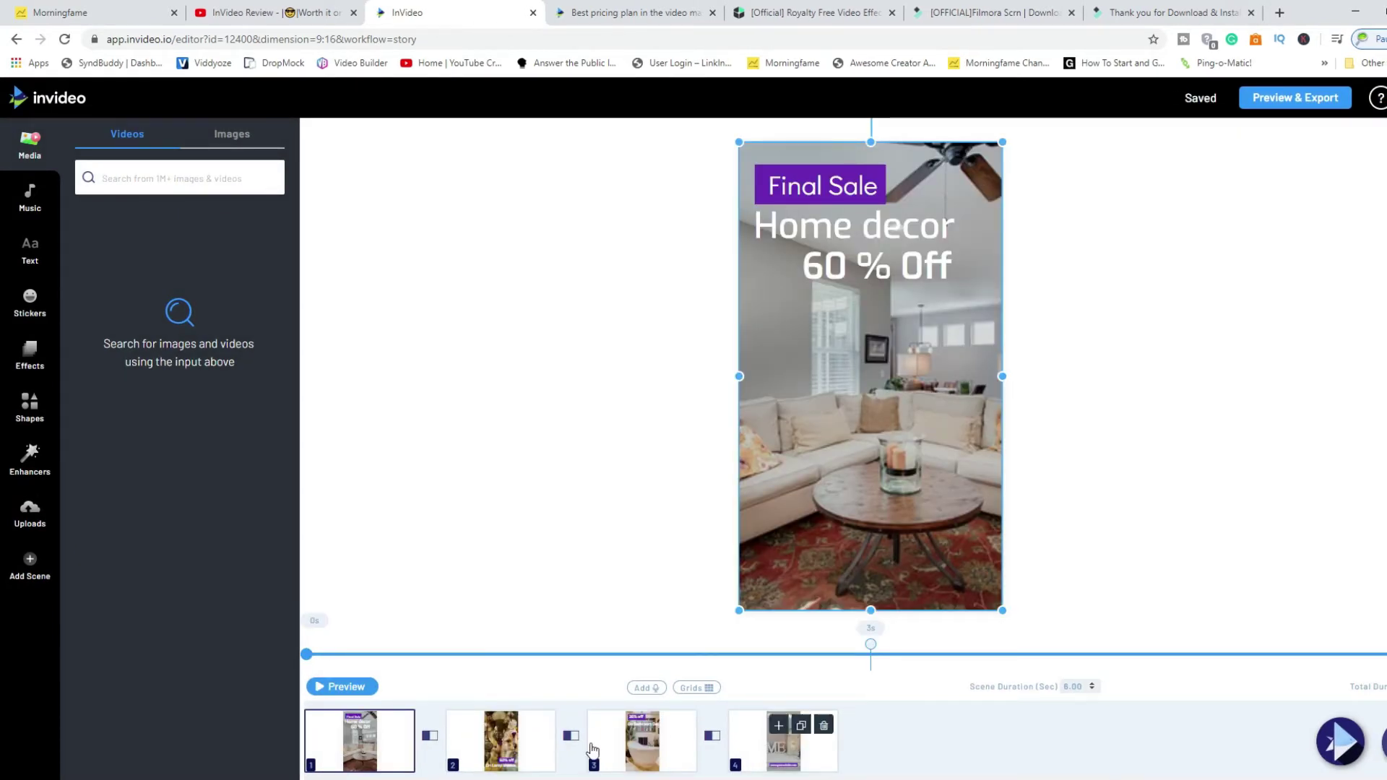
{"action": "left_click", "coordinate": [315, 687]}
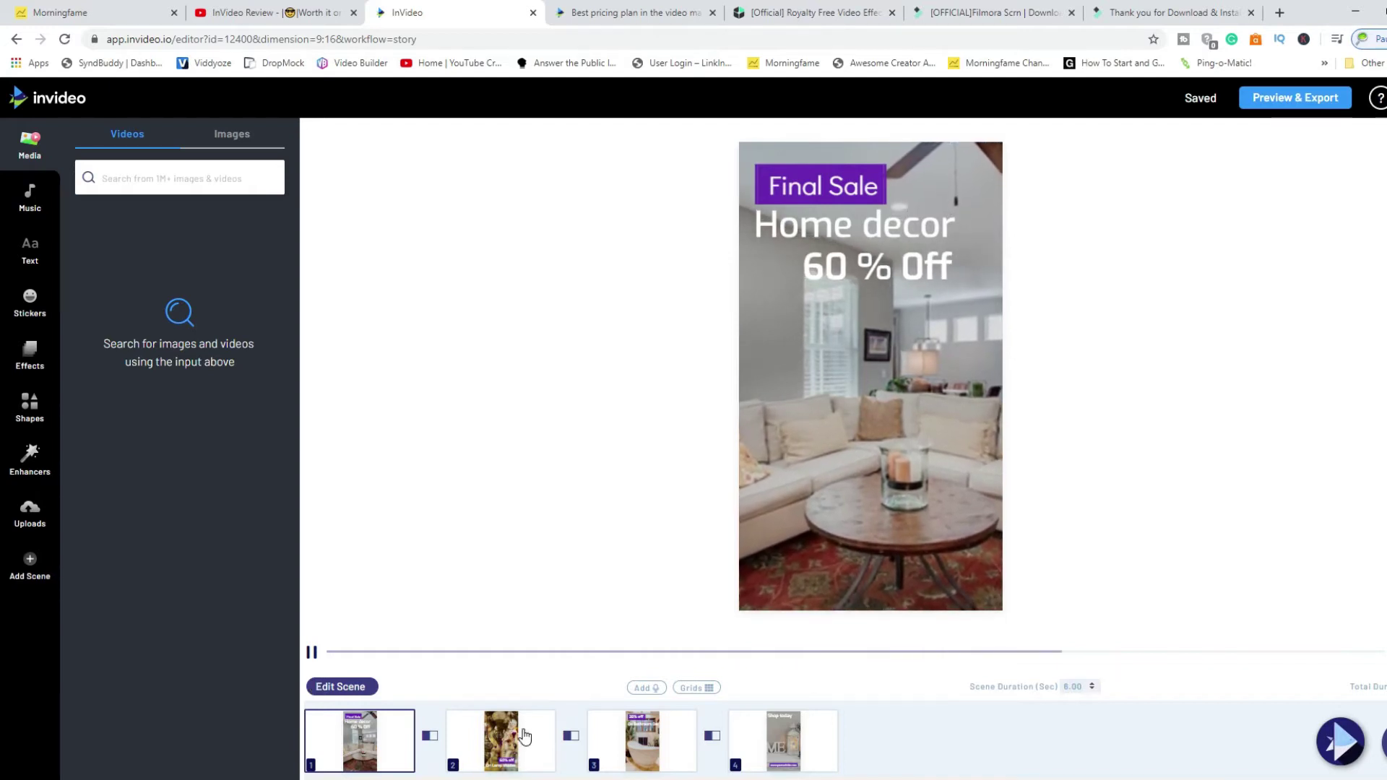
{"action": "mouse_move", "coordinate": [499, 744]}
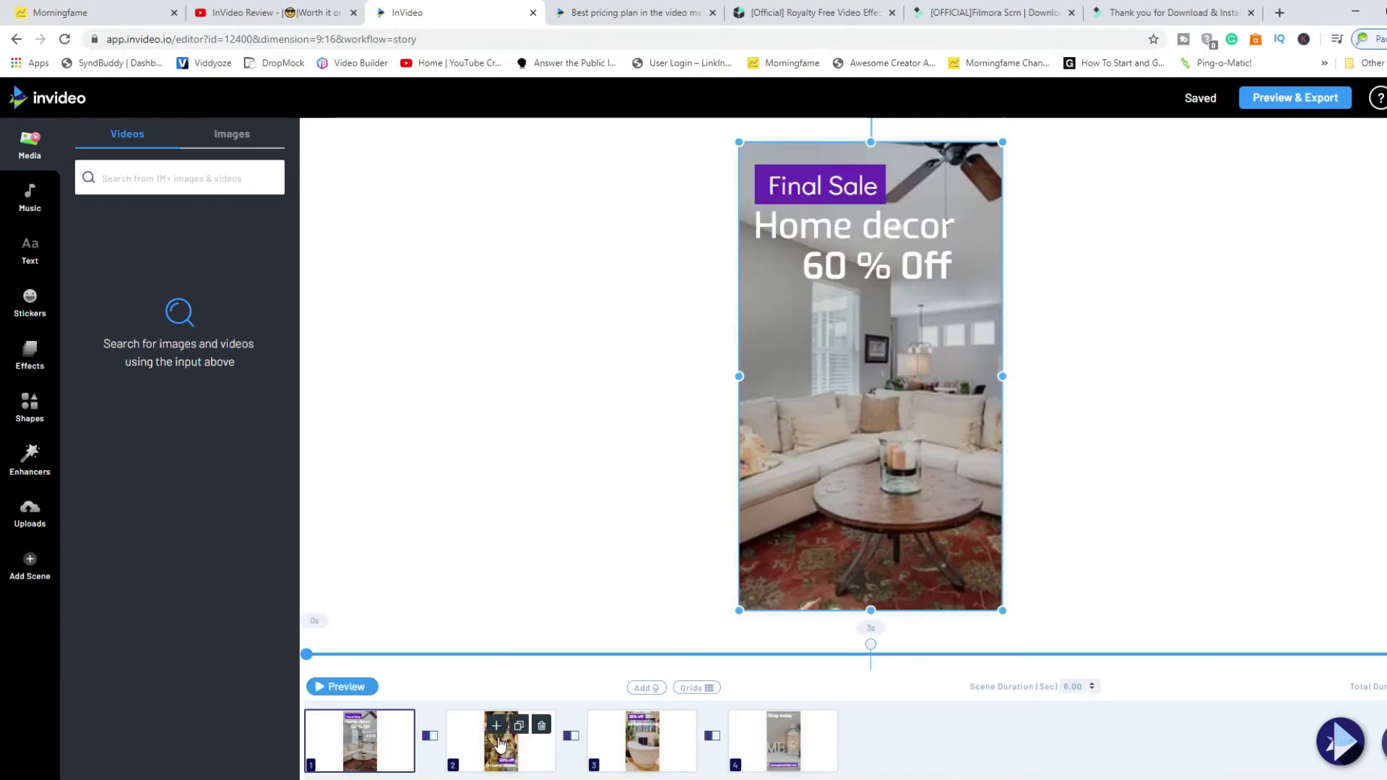
{"action": "left_click", "coordinate": [499, 743]}
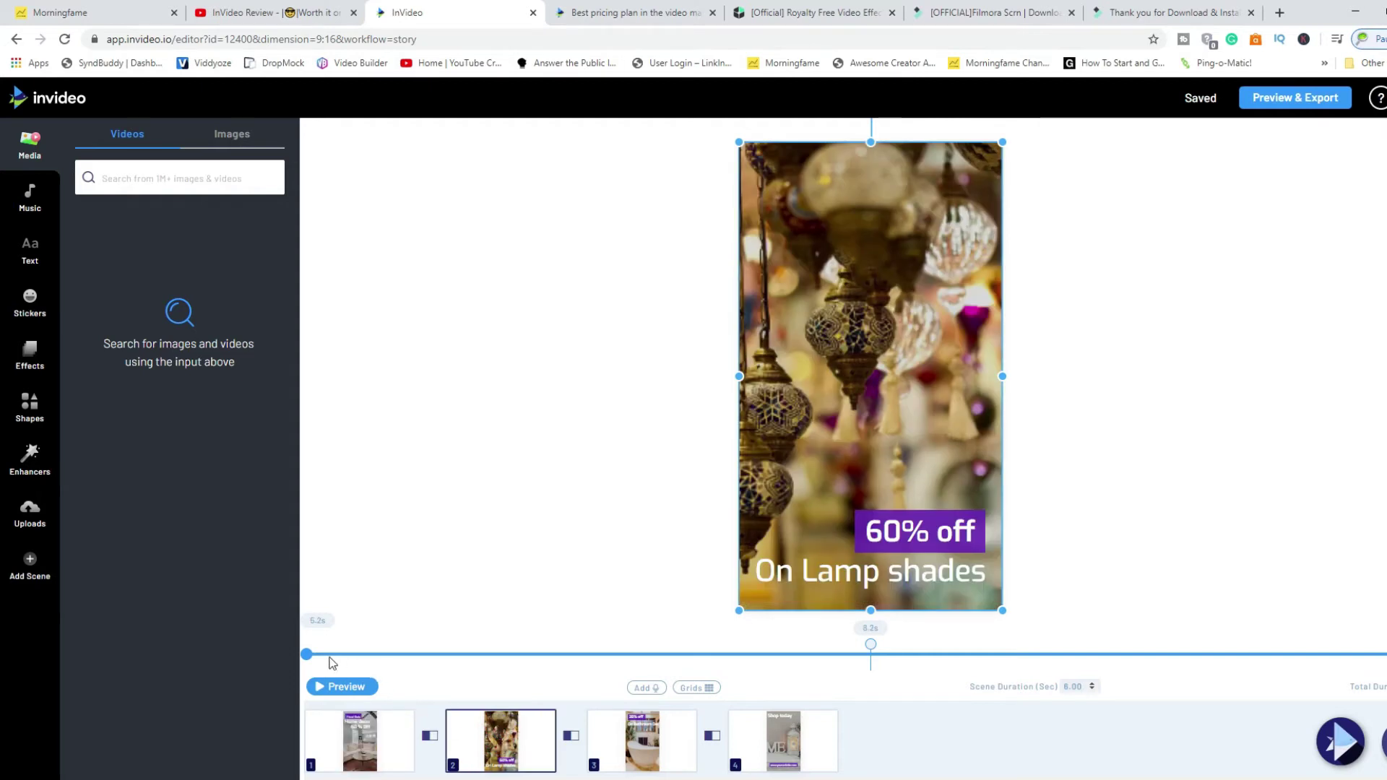
Preview the lamp shades scene and select its '60% off' text for editing.
{"action": "left_click", "coordinate": [319, 687]}
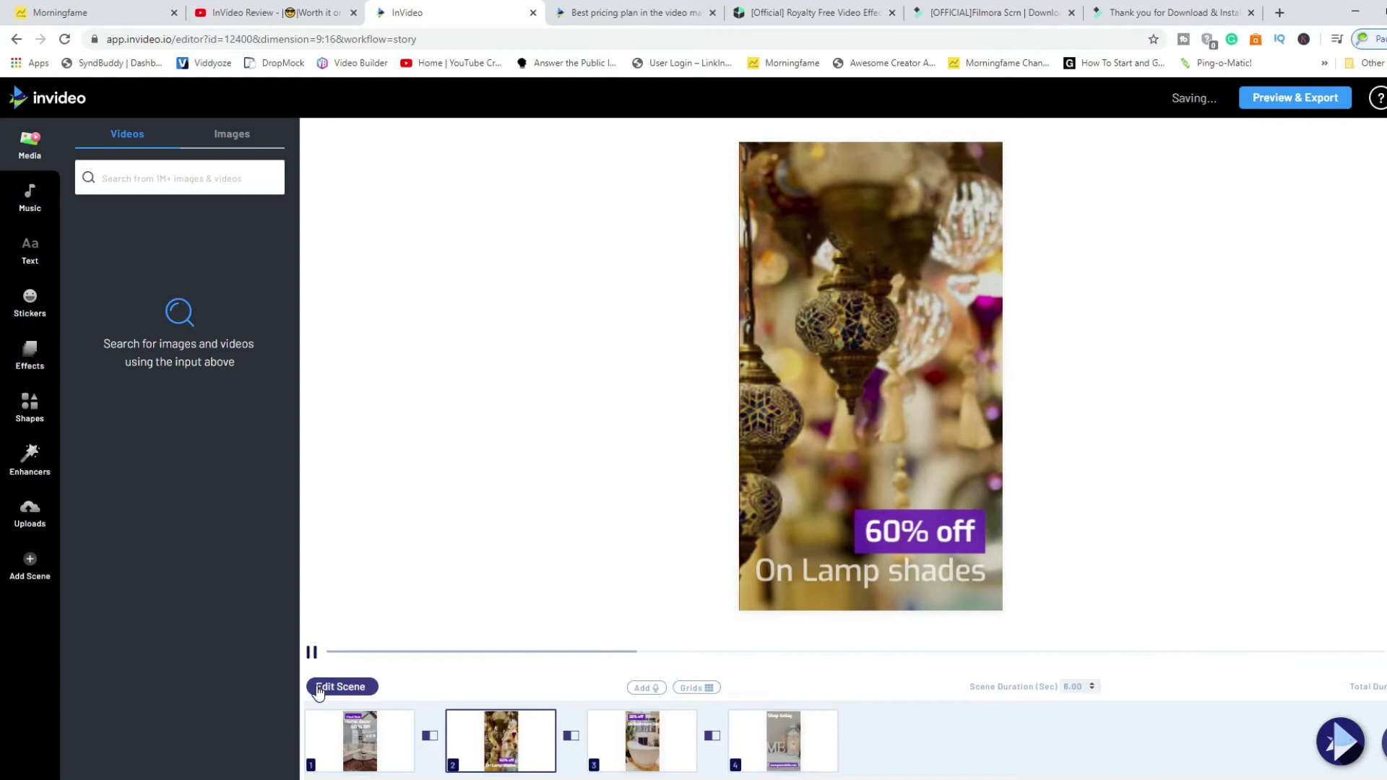
{"action": "mouse_move", "coordinate": [514, 735]}
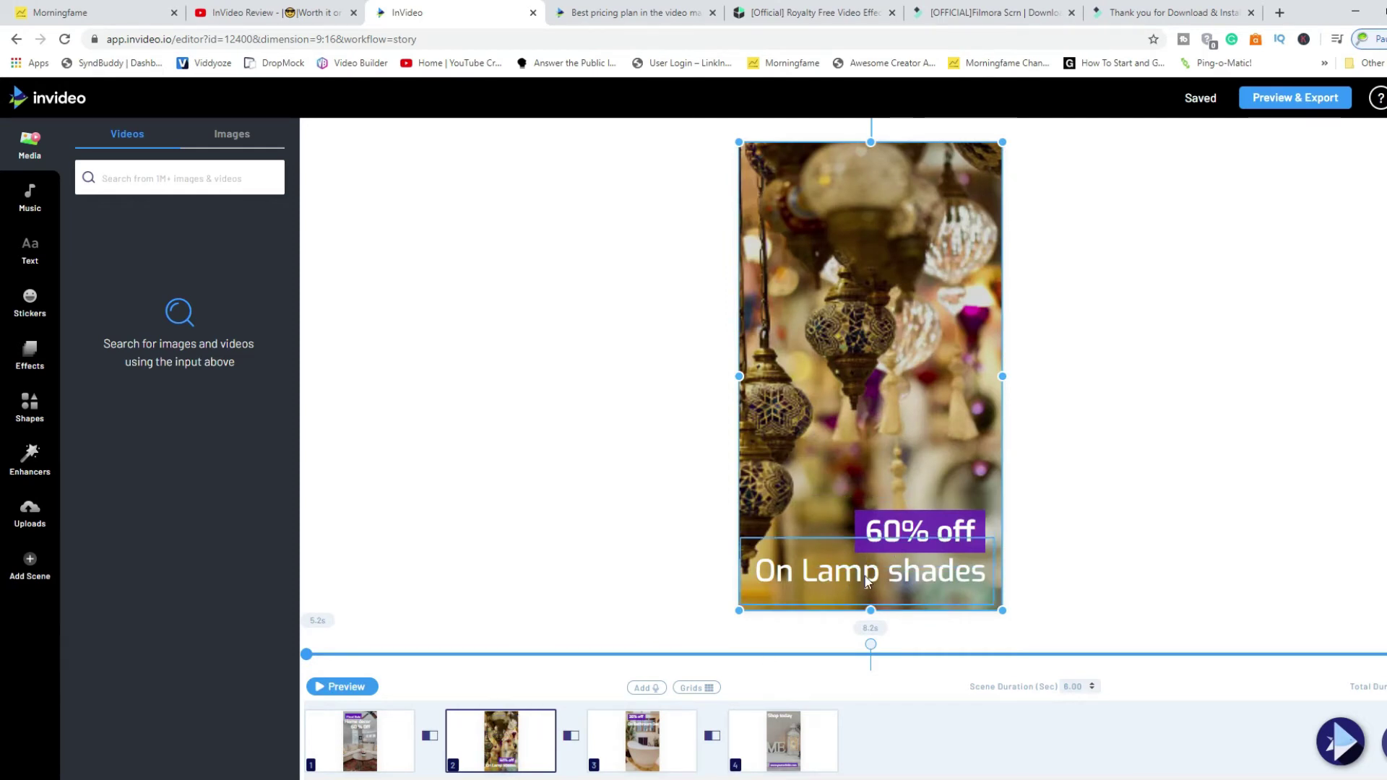
{"action": "left_click", "coordinate": [906, 530]}
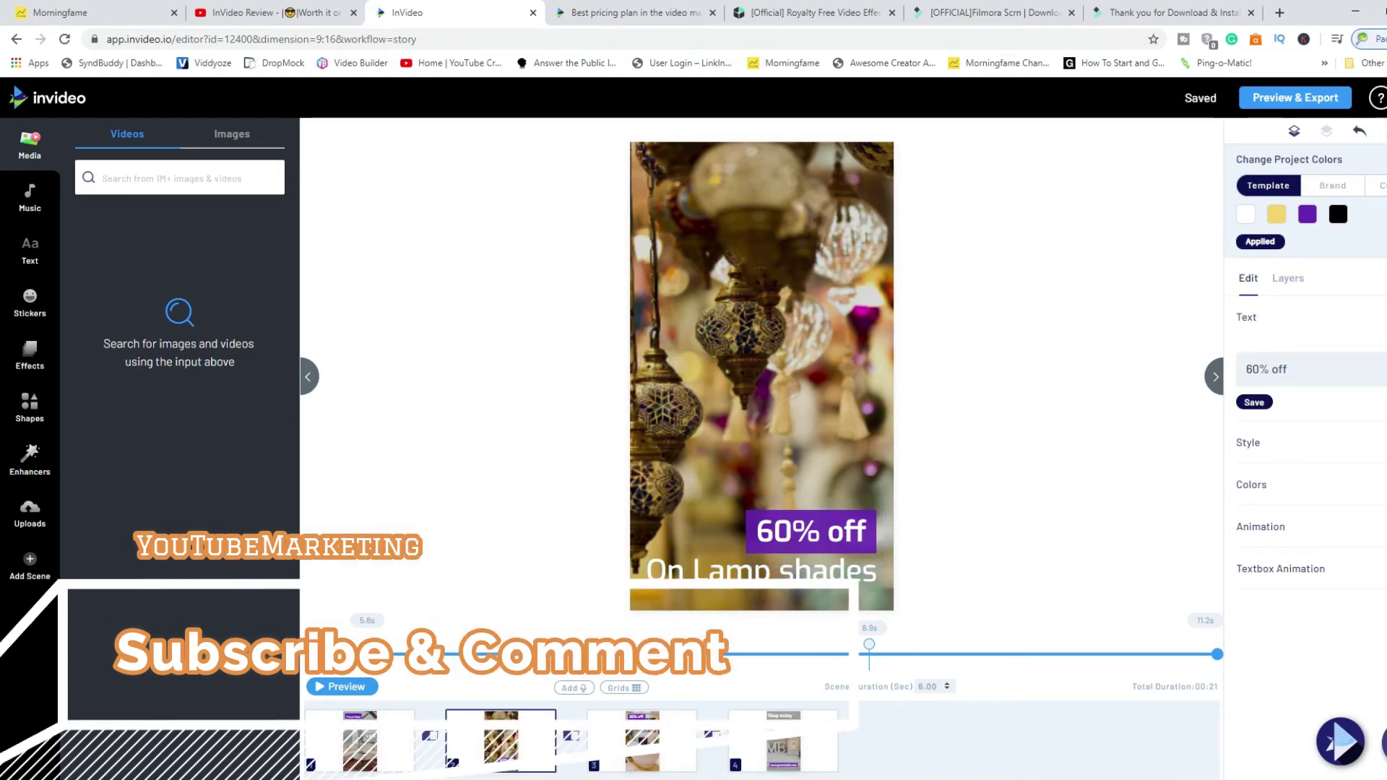
Change the lamp shades discount to 50% and begin editing the Shop today web address.
{"action": "left_click_drag", "start_coordinate": [1295, 370], "coordinate": [1168, 374]}
{"action": "type", "text": "50"}
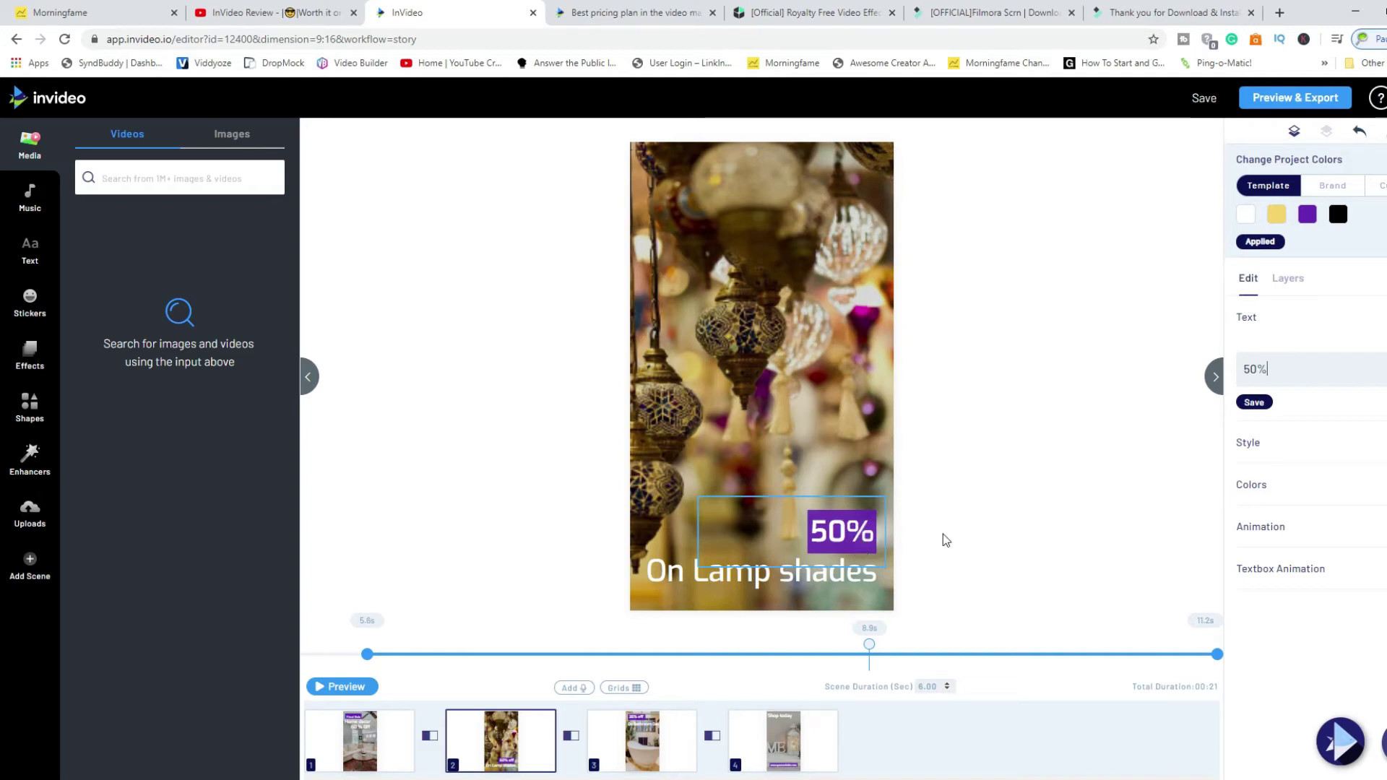
{"action": "left_click", "coordinate": [1255, 403]}
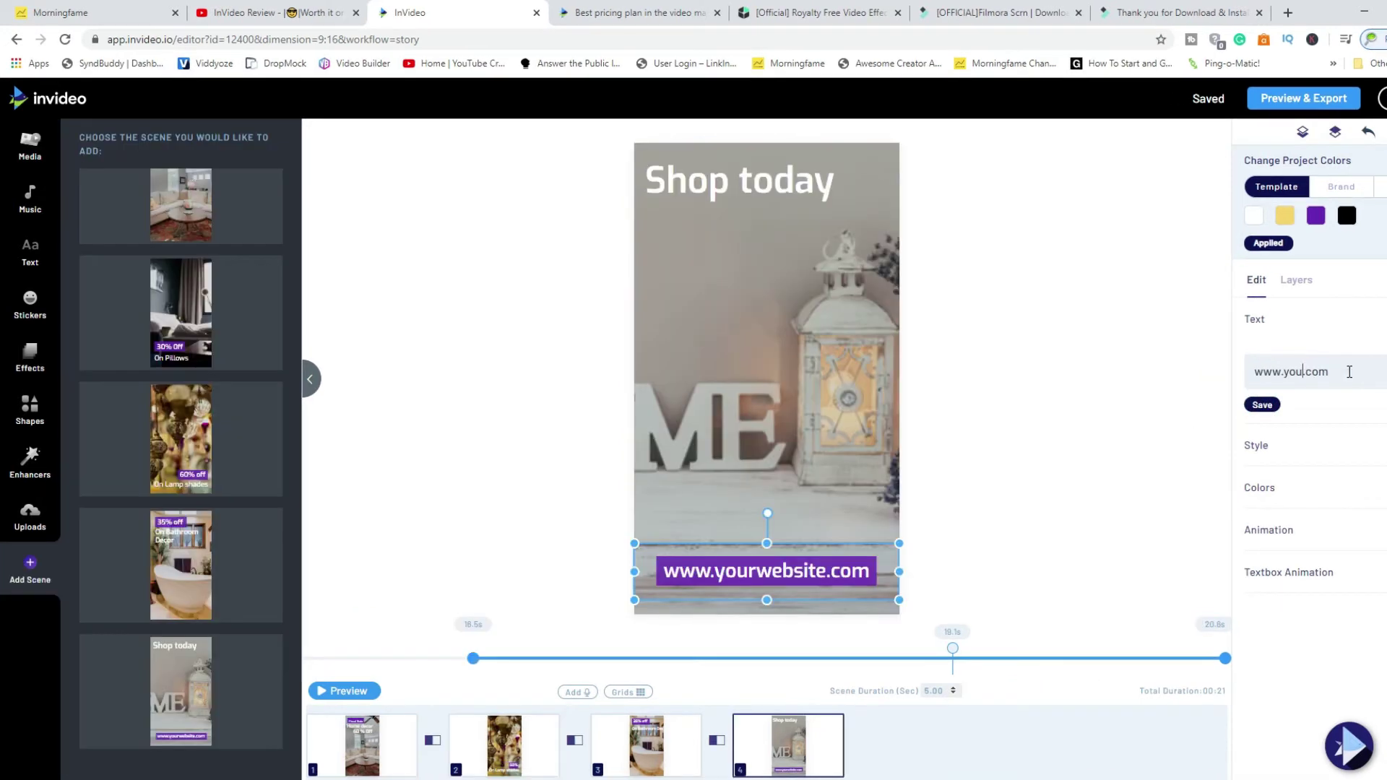
{"action": "key", "text": "BackSpace"}
{"action": "key", "text": "BackSpace"}
{"action": "key", "text": "BackSpace"}
{"action": "type", "text": "mywebsite.com"}
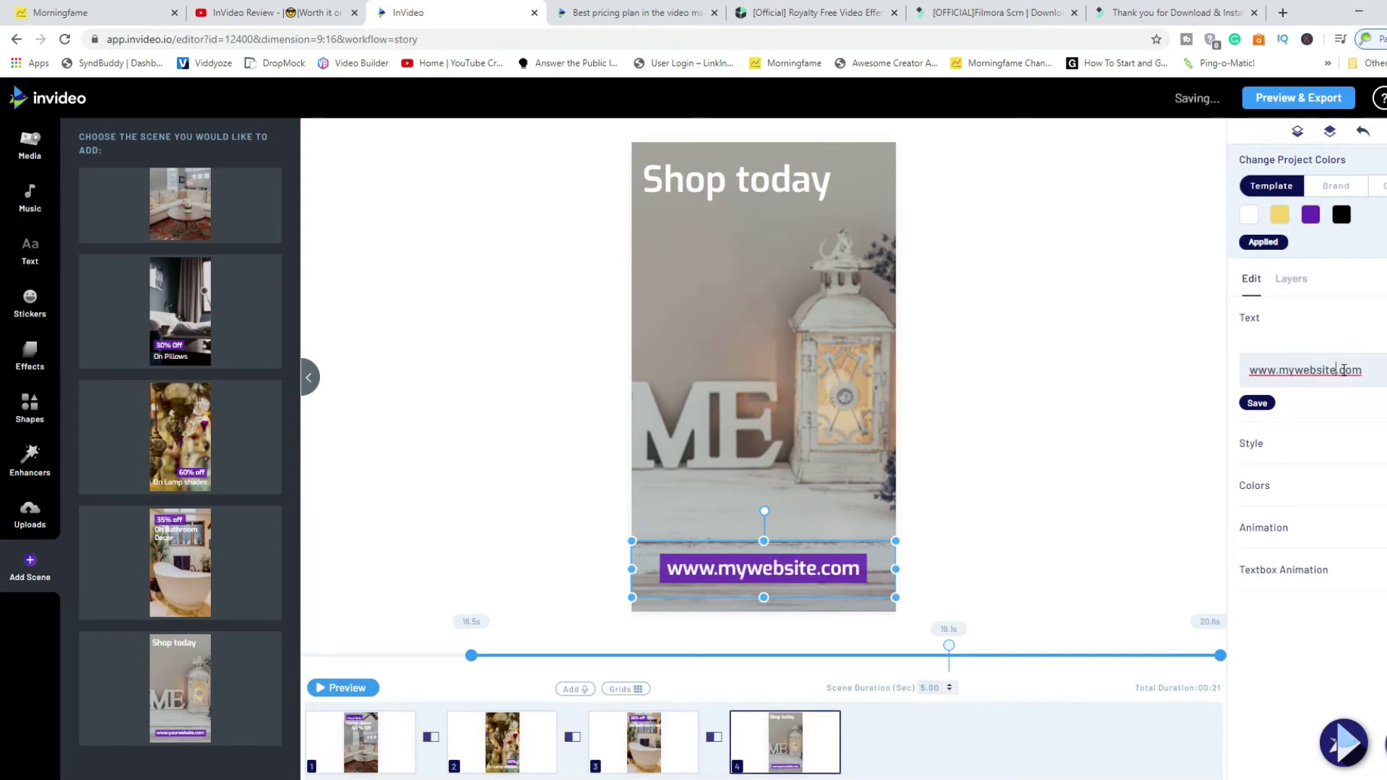
{"action": "left_click", "coordinate": [1258, 404]}
{"action": "left_click", "coordinate": [319, 689]}
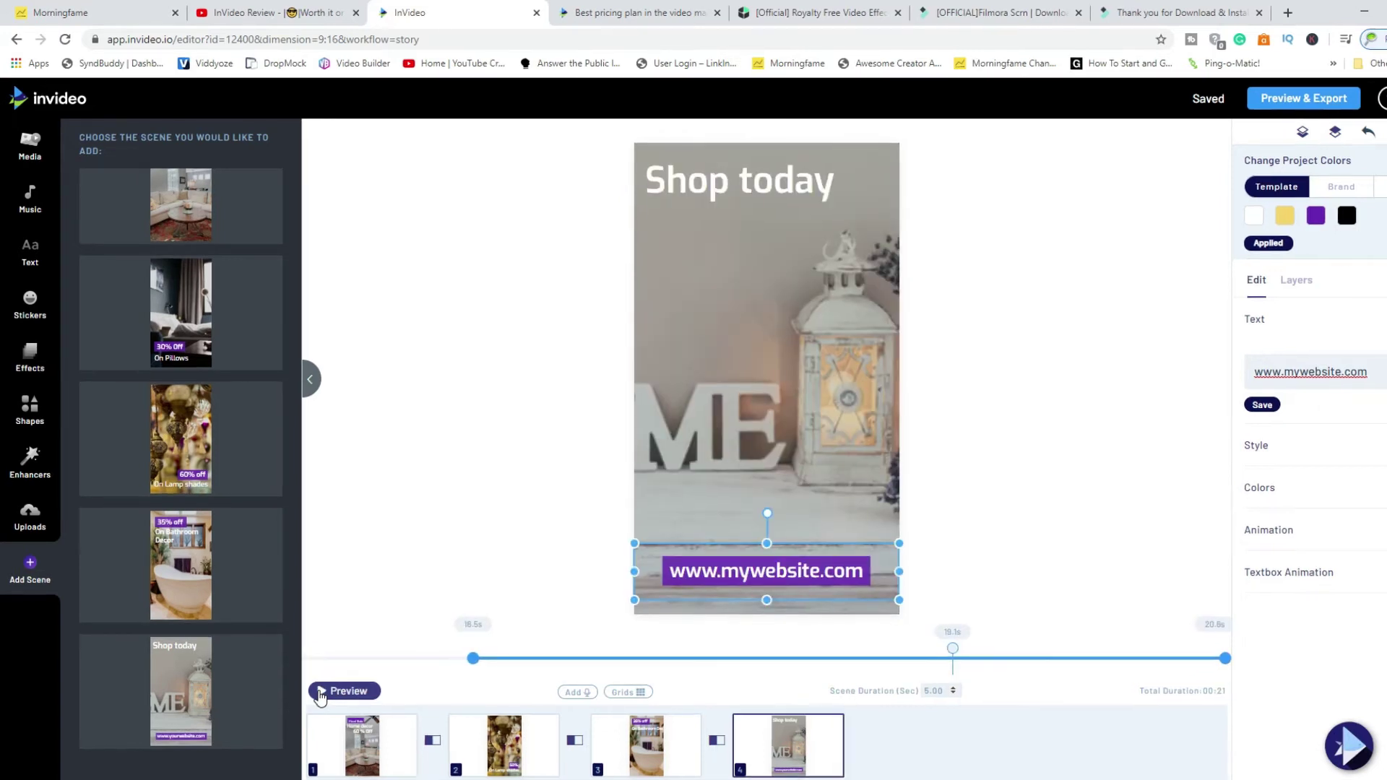
{"action": "left_click", "coordinate": [29, 514]}
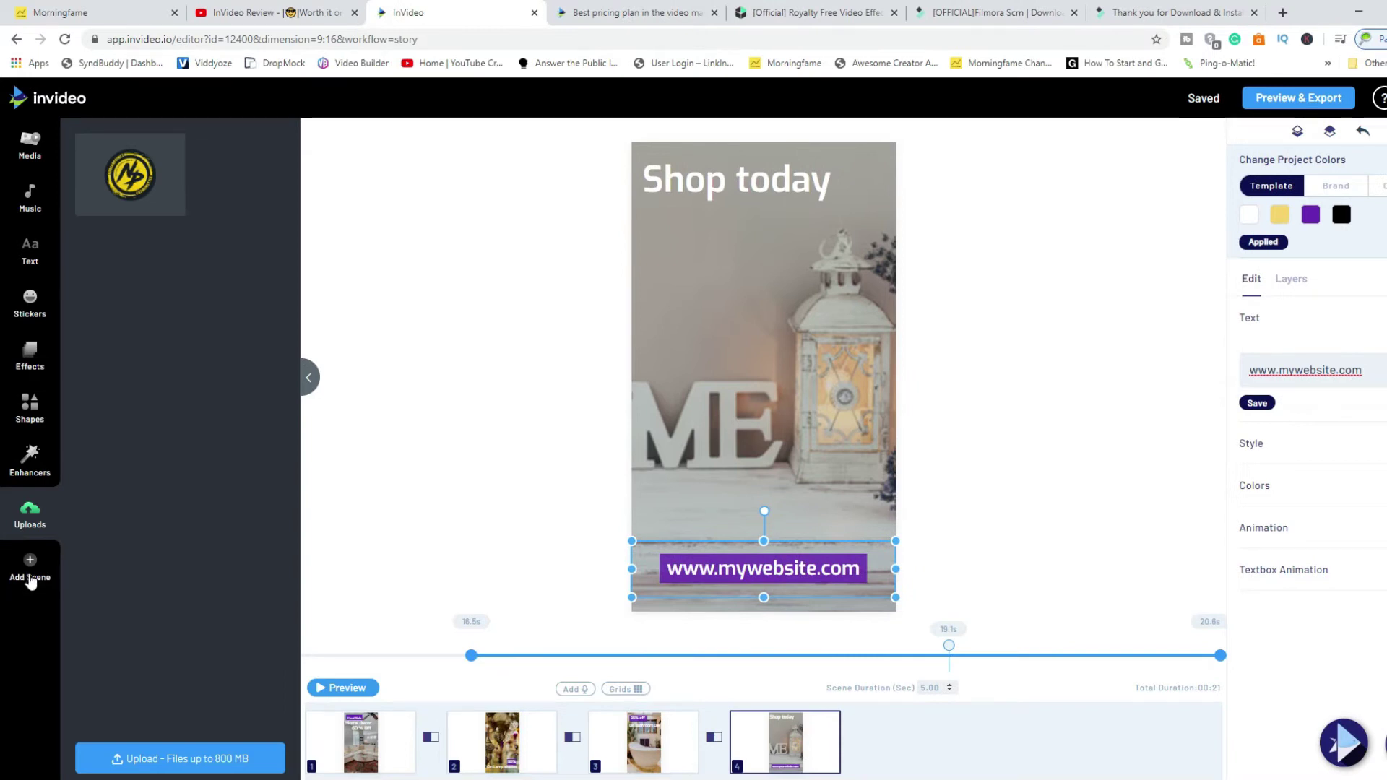
Place the uploaded logo as a small top-right layer on the Shop today scene and preview it.
{"action": "left_click", "coordinate": [131, 189]}
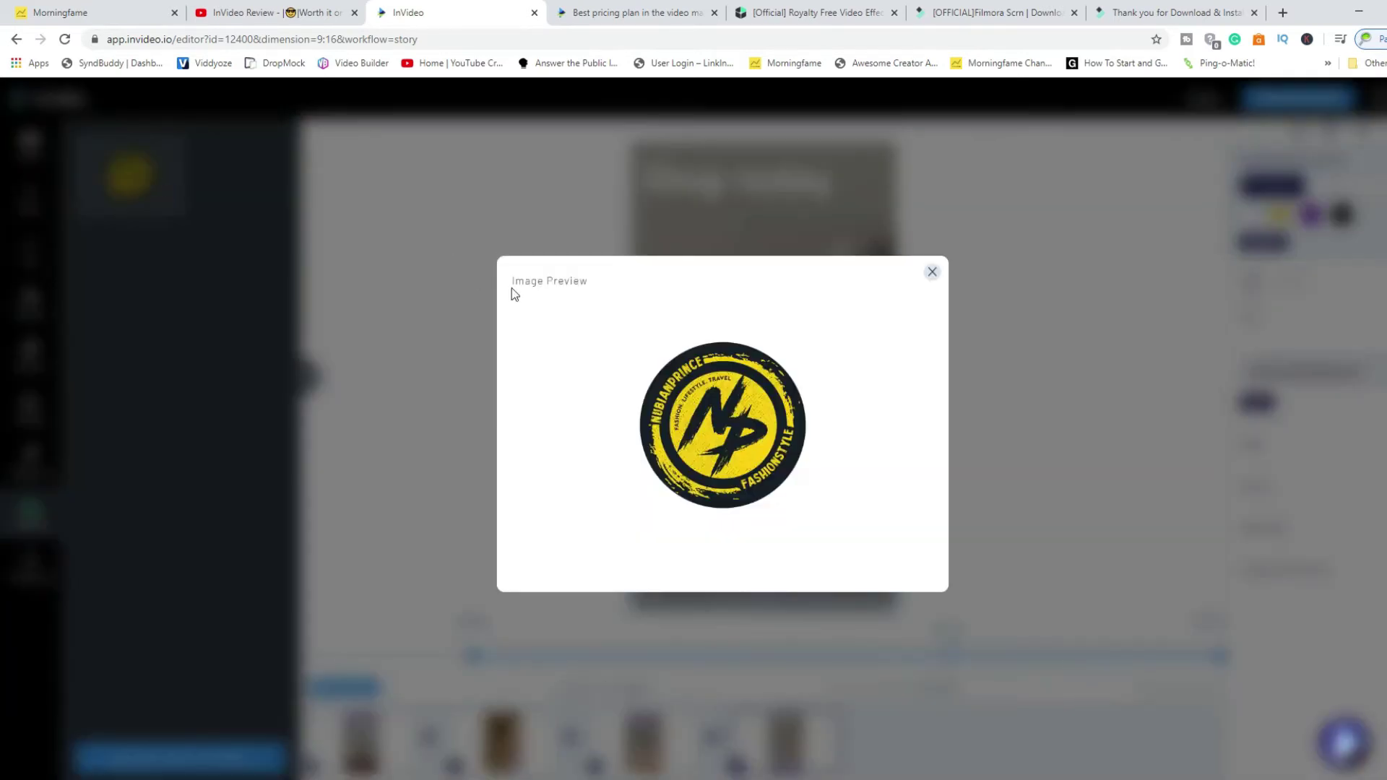
{"action": "left_click", "coordinate": [936, 275]}
{"action": "left_click_drag", "start_coordinate": [130, 174], "coordinate": [820, 254]}
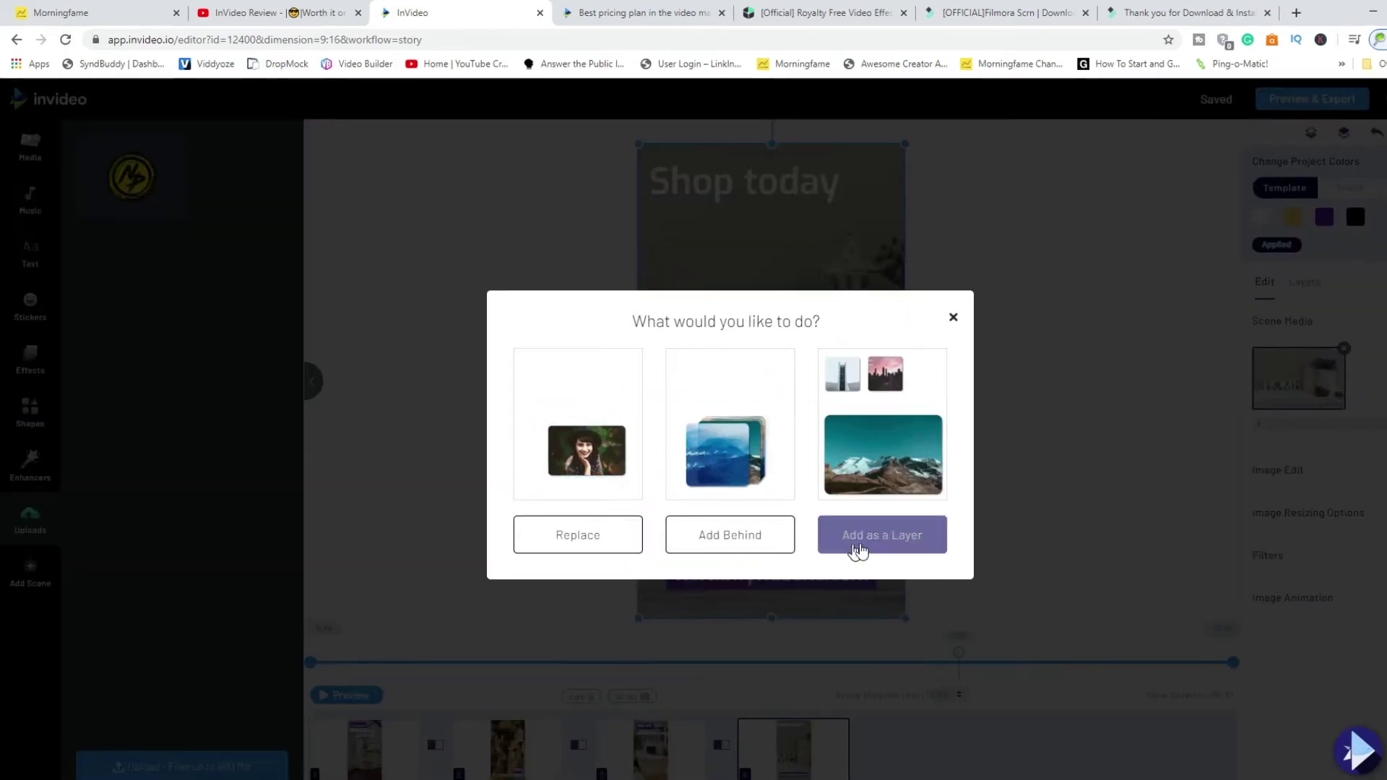
{"action": "left_click", "coordinate": [887, 538]}
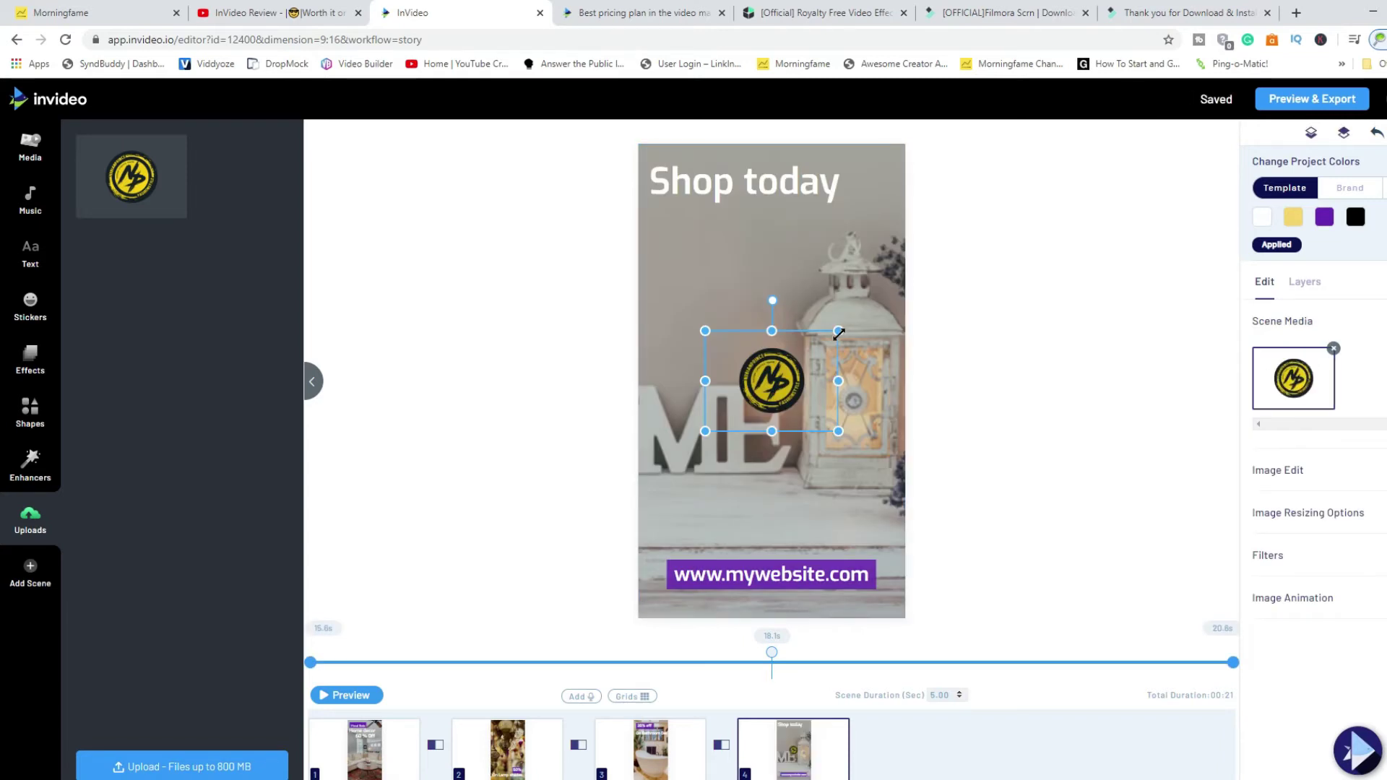
{"action": "left_click_drag", "start_coordinate": [797, 367], "coordinate": [879, 175]}
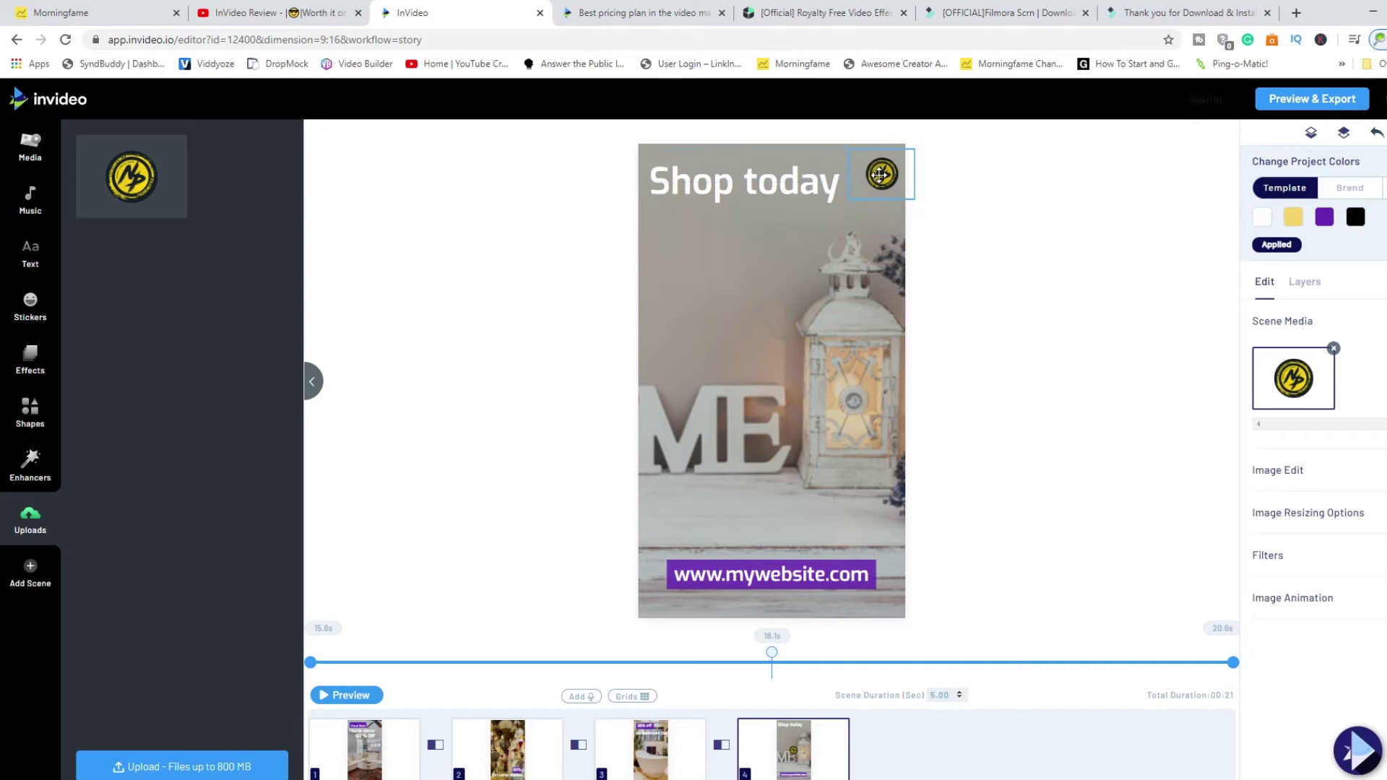
{"action": "left_click", "coordinate": [1055, 269]}
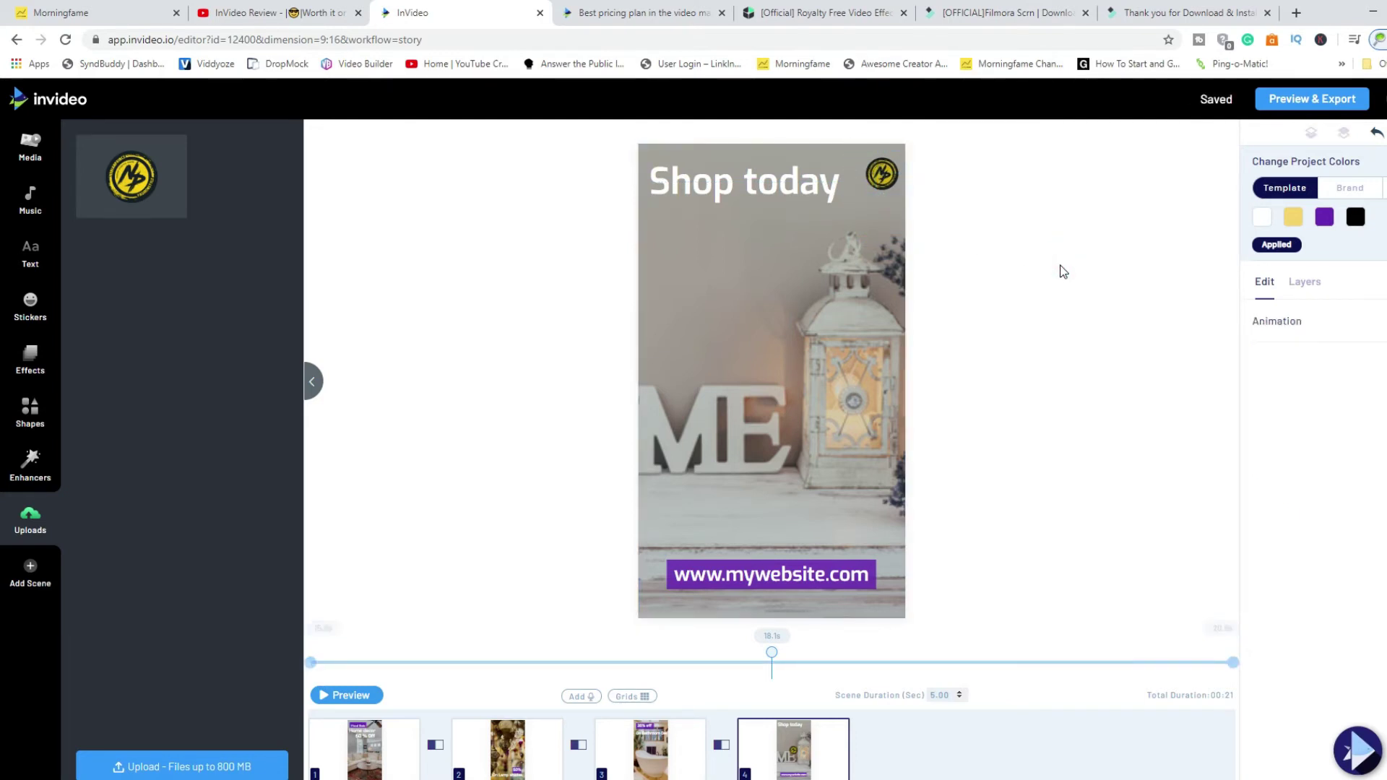
{"action": "left_click", "coordinate": [340, 695]}
Look through the Enhancers, Text and Music panels, then expand and scroll the More ready-made text boxes.
{"action": "left_click", "coordinate": [29, 468]}
{"action": "left_click", "coordinate": [34, 265]}
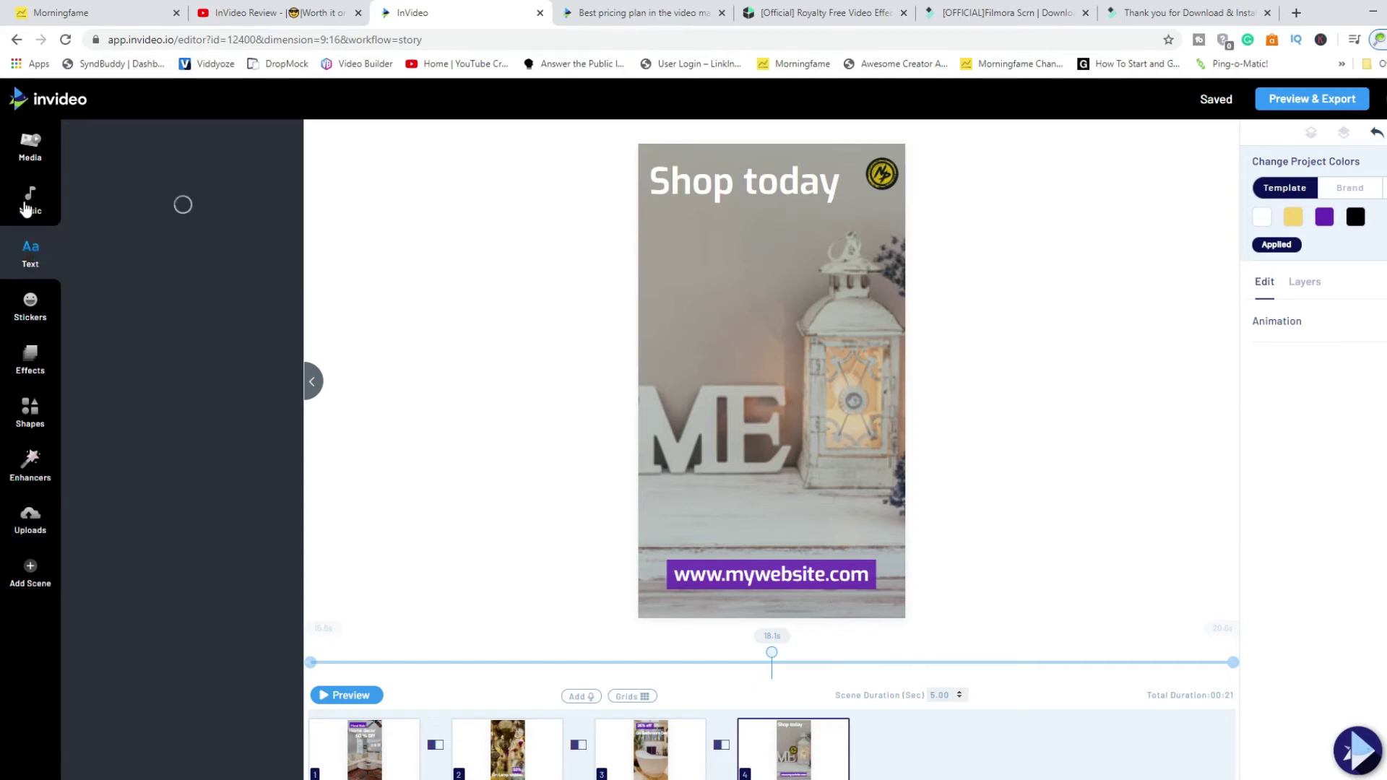
{"action": "left_click", "coordinate": [25, 208]}
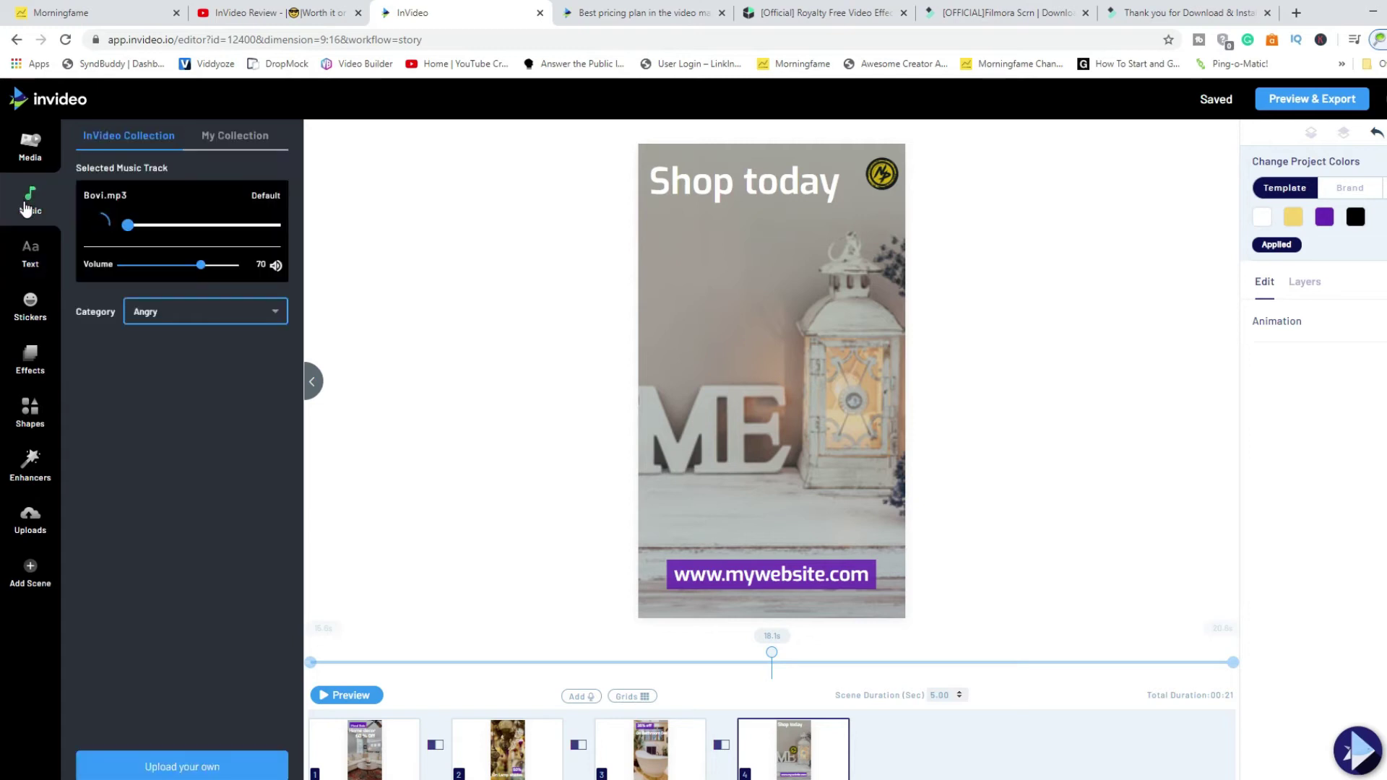
{"action": "left_click", "coordinate": [29, 263]}
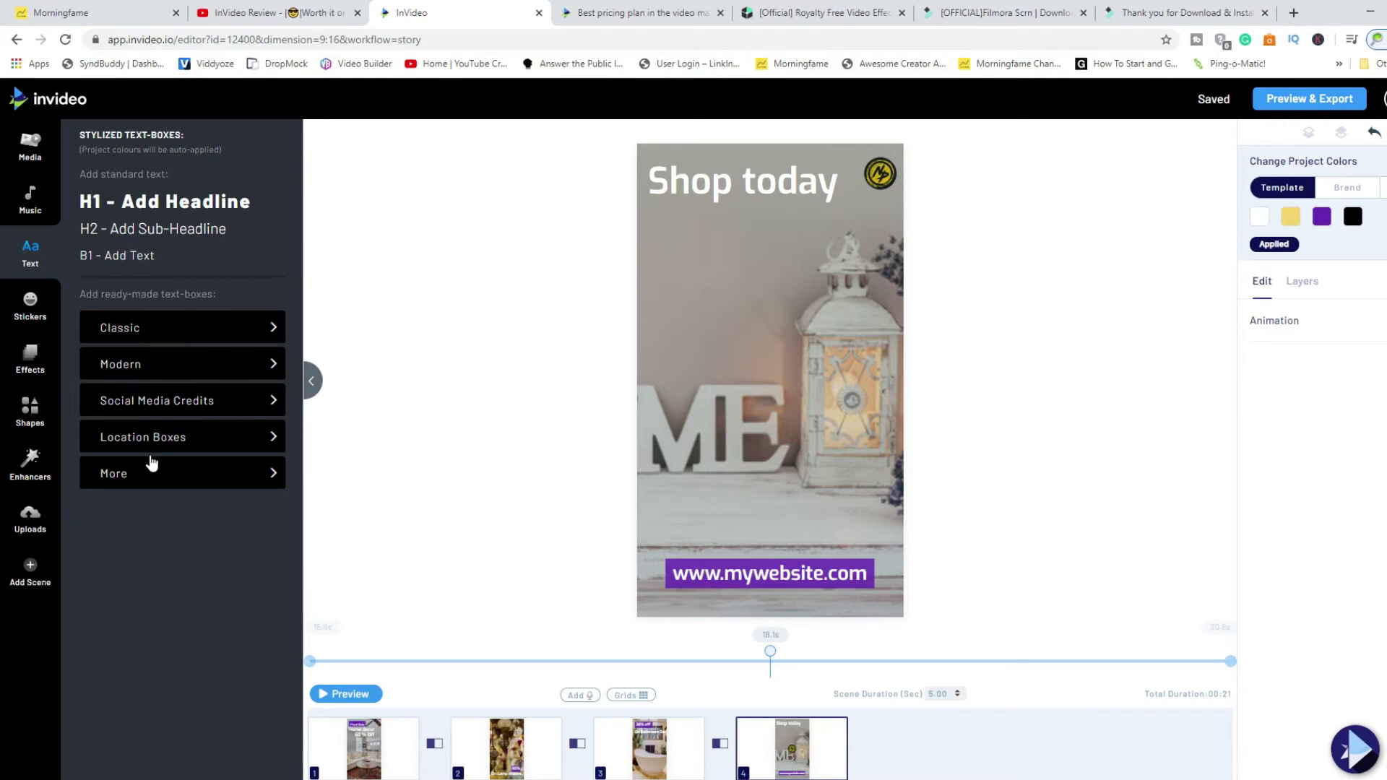
{"action": "left_click", "coordinate": [173, 486]}
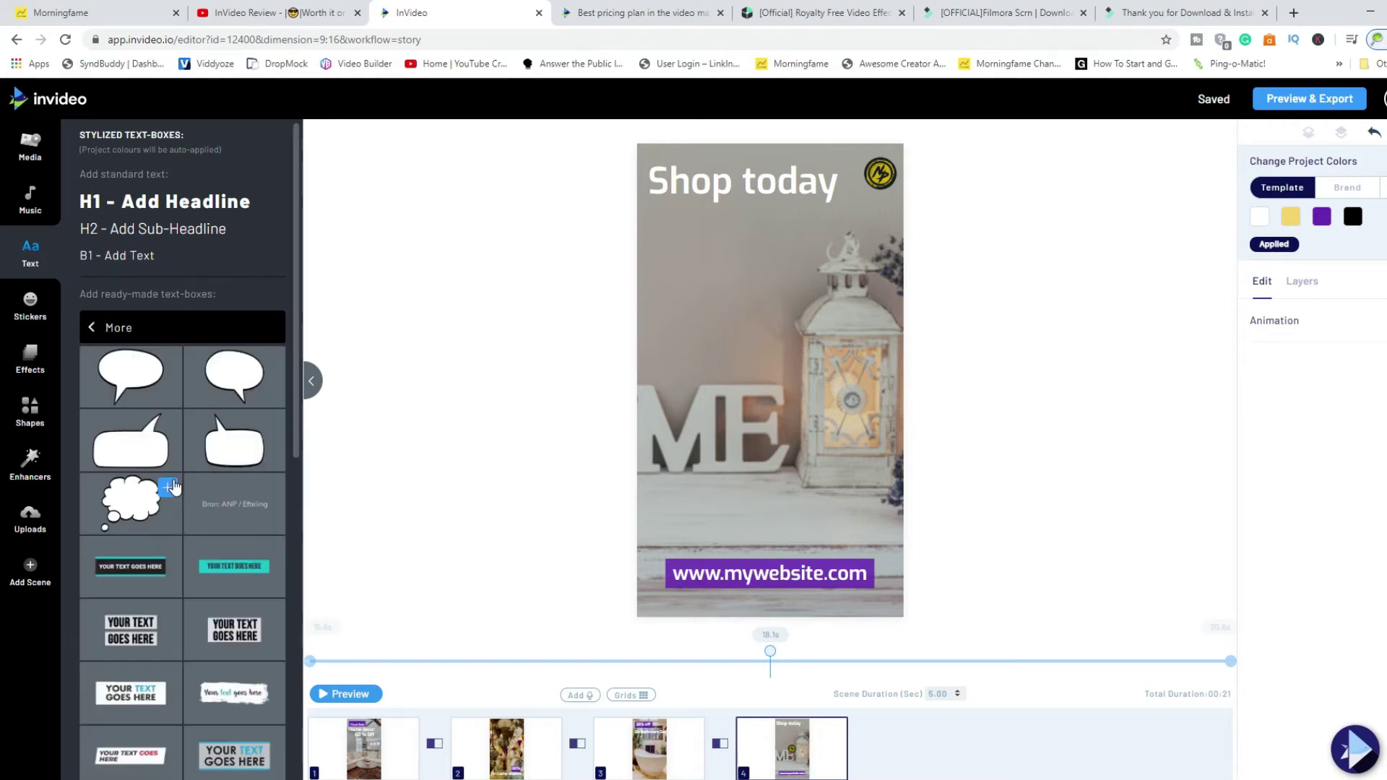
{"action": "scroll", "coordinate": [231, 518], "scroll_direction": "down", "scroll_amount": 6}
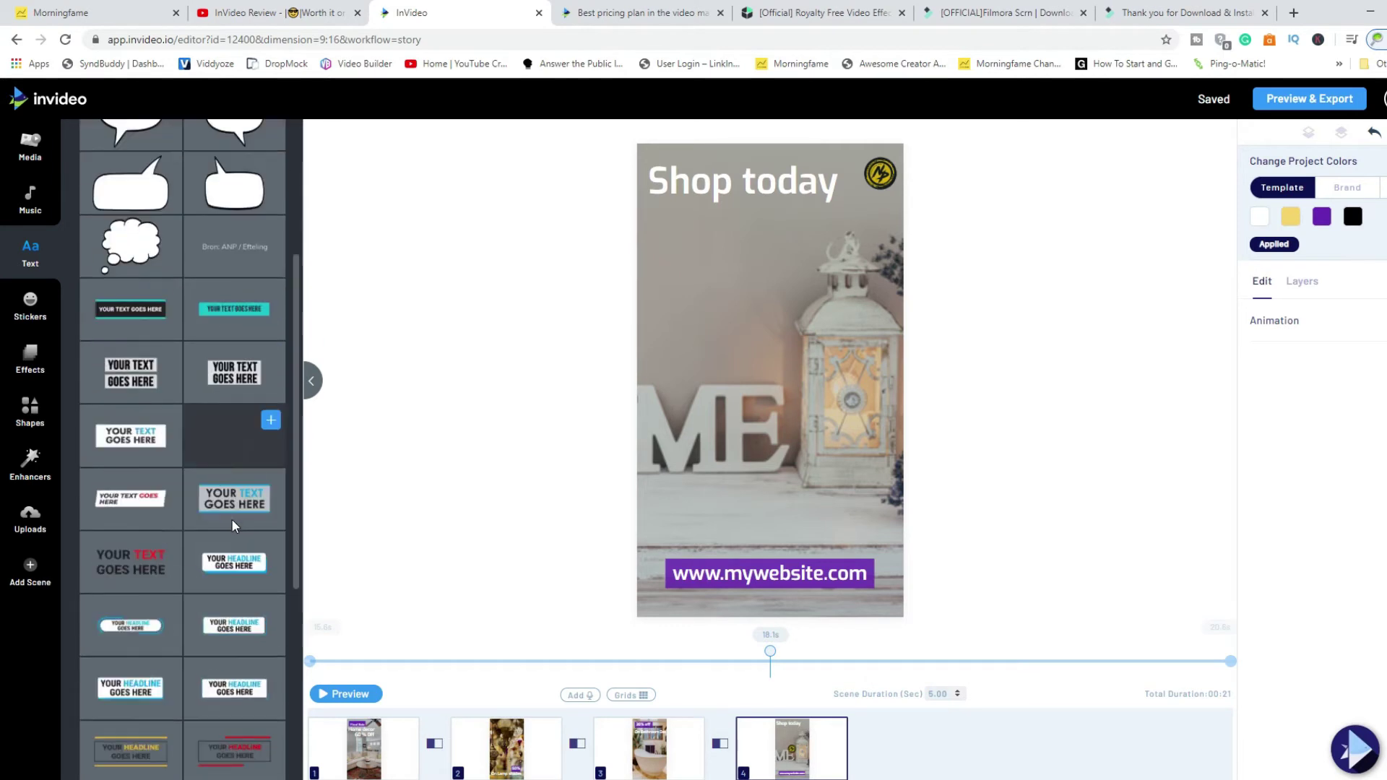
{"action": "scroll", "coordinate": [231, 522], "scroll_direction": "up", "scroll_amount": 3}
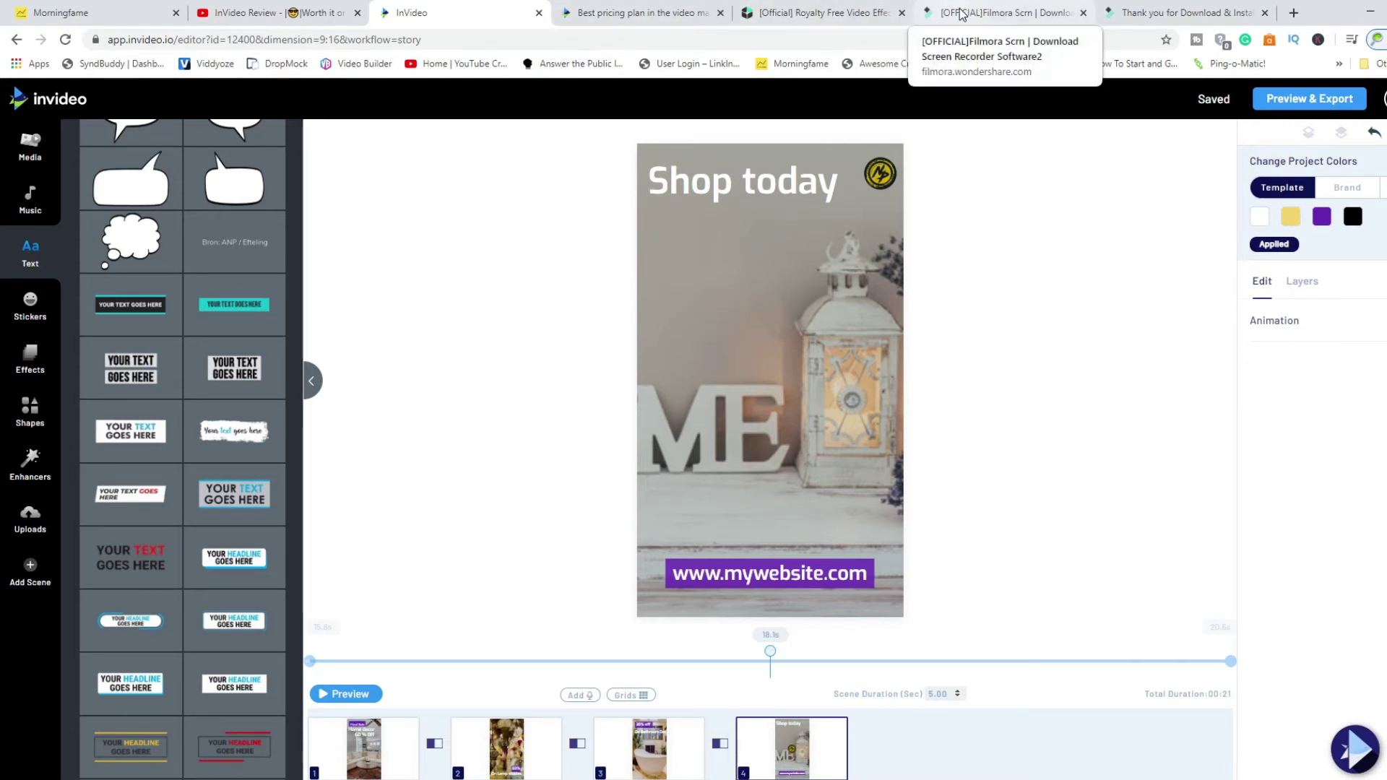
Switch to the InVideo pricing page and review the monthly plan prices.
{"action": "left_click", "coordinate": [598, 16]}
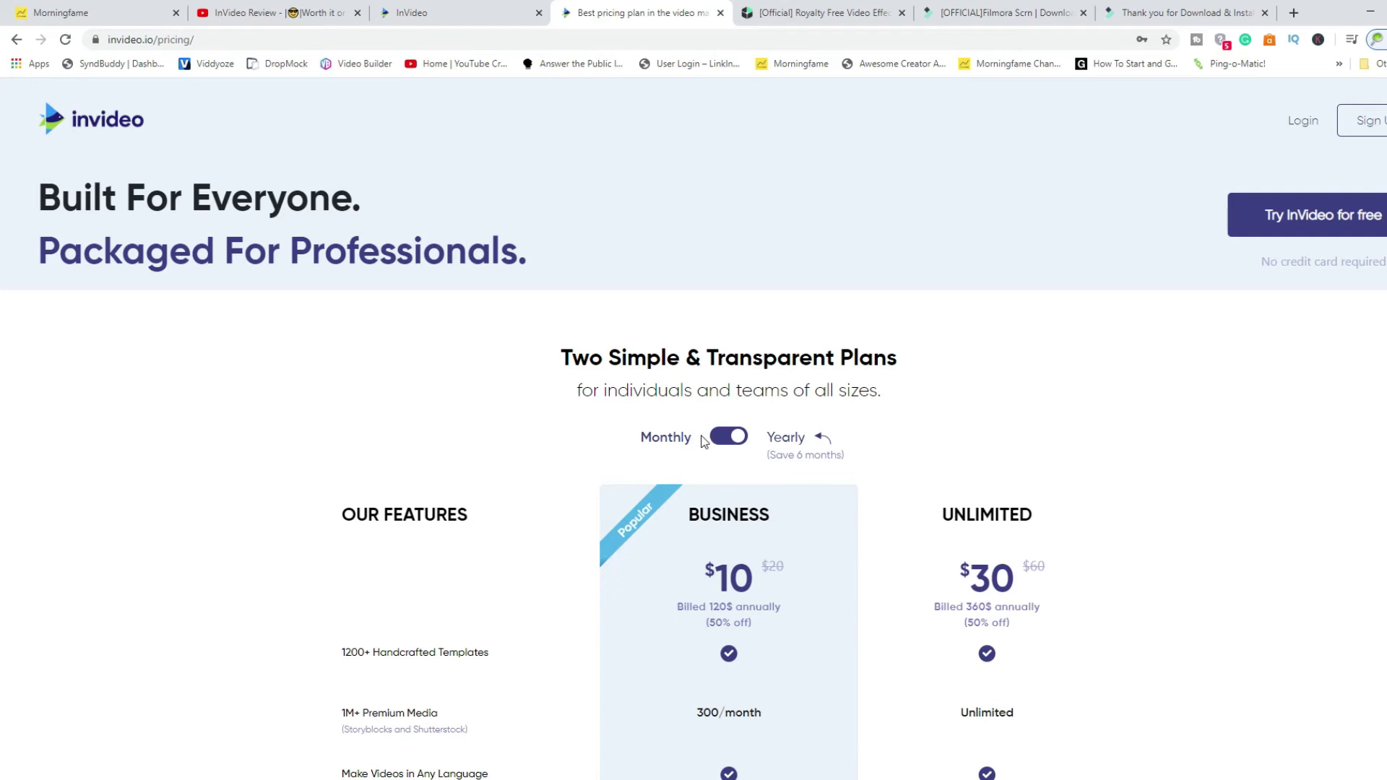
{"action": "left_click", "coordinate": [725, 438]}
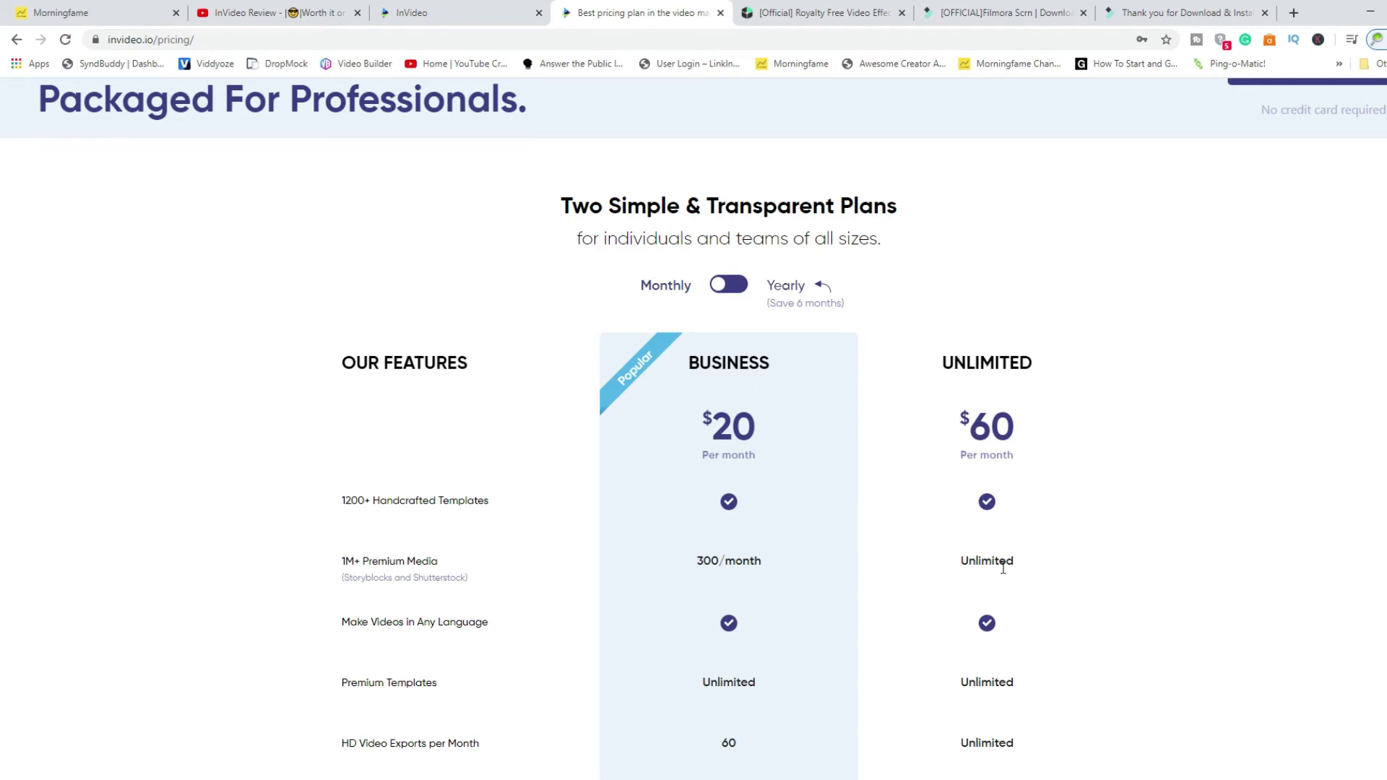
{"action": "scroll", "coordinate": [986, 650], "scroll_direction": "down", "scroll_amount": 1}
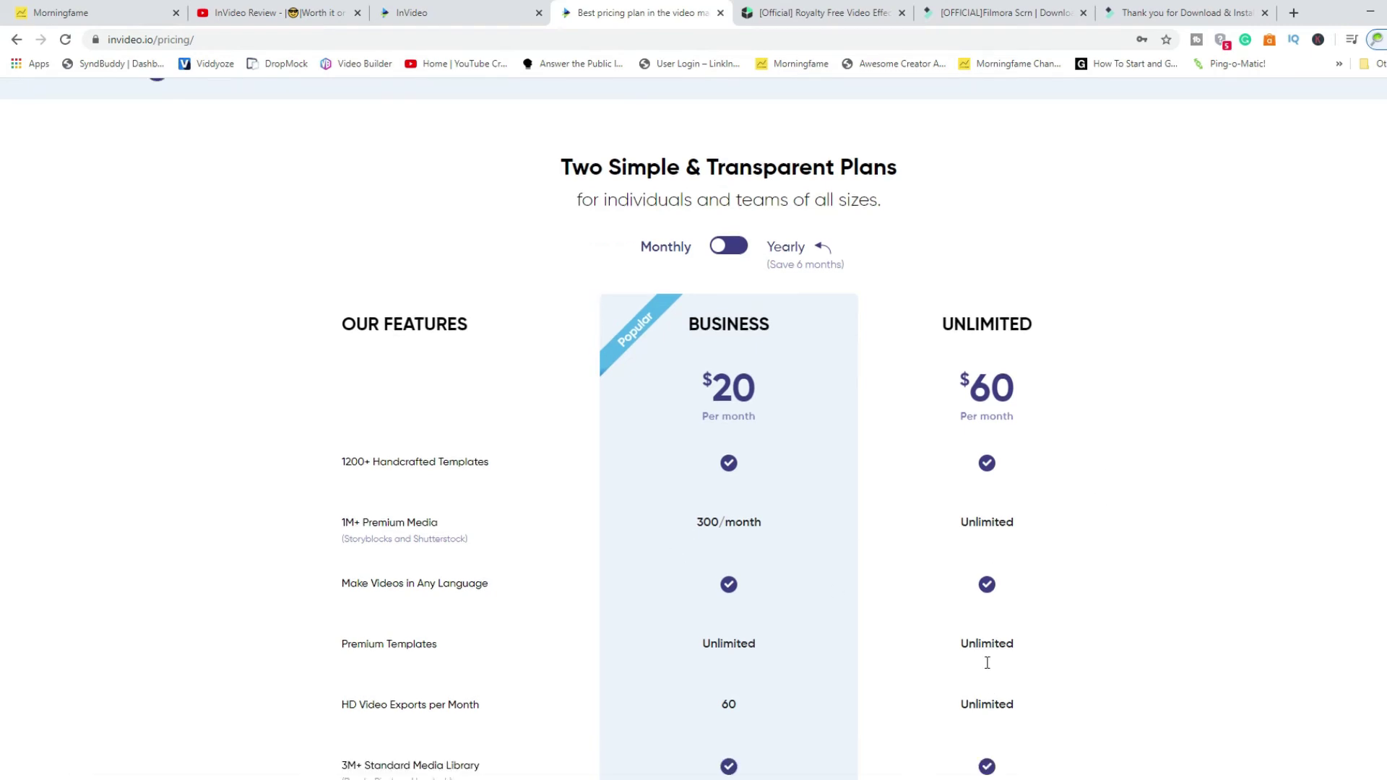
{"action": "scroll", "coordinate": [983, 657], "scroll_direction": "down", "scroll_amount": 3}
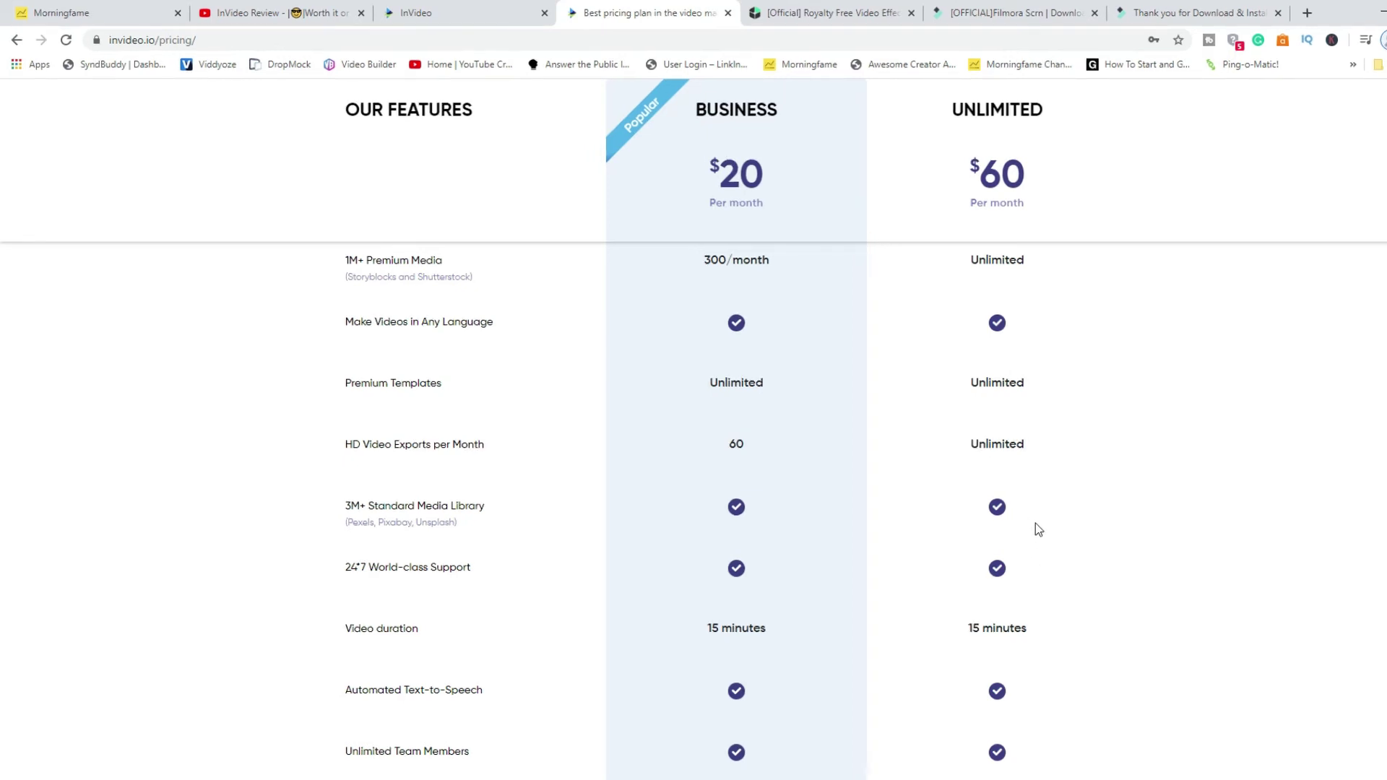
{"action": "scroll", "coordinate": [1034, 523], "scroll_direction": "up", "scroll_amount": 4}
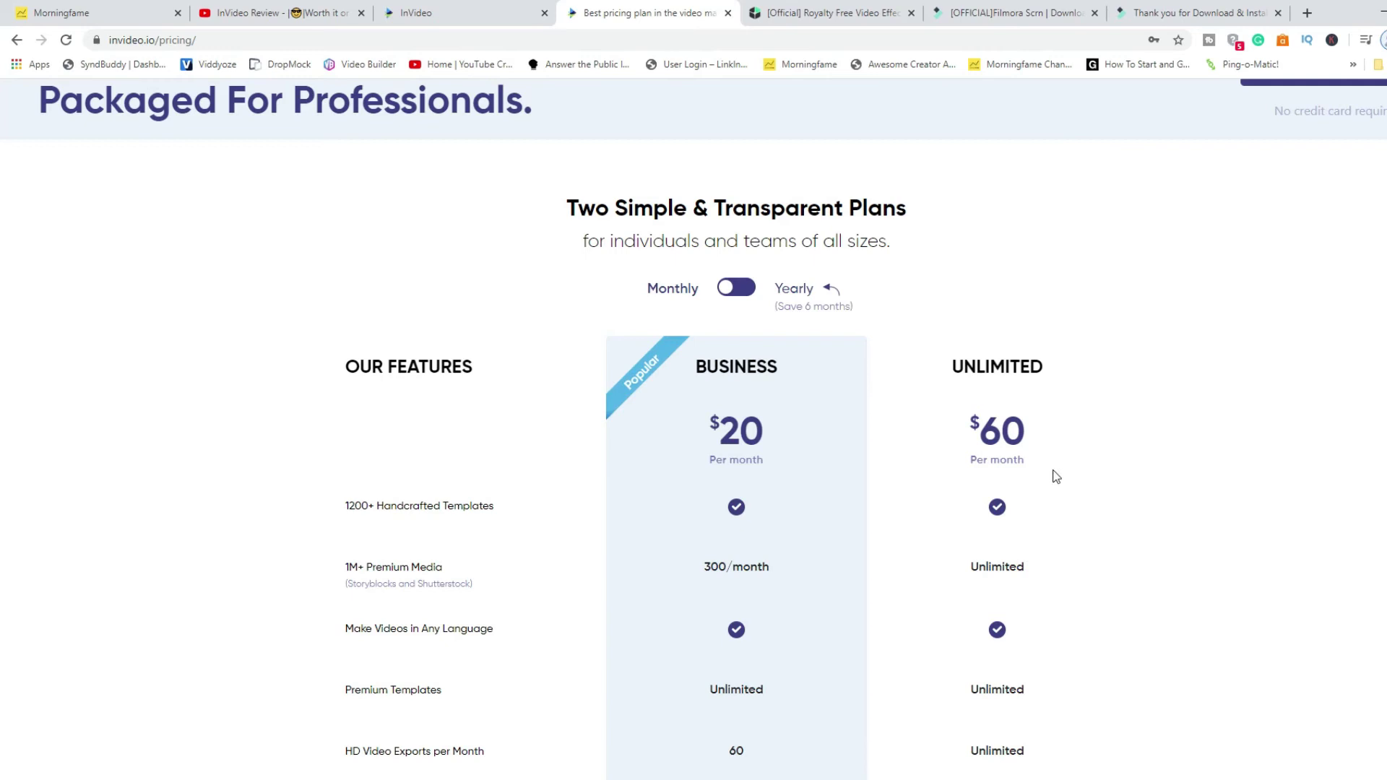
{"action": "scroll", "coordinate": [1000, 431], "scroll_direction": "down", "scroll_amount": 1}
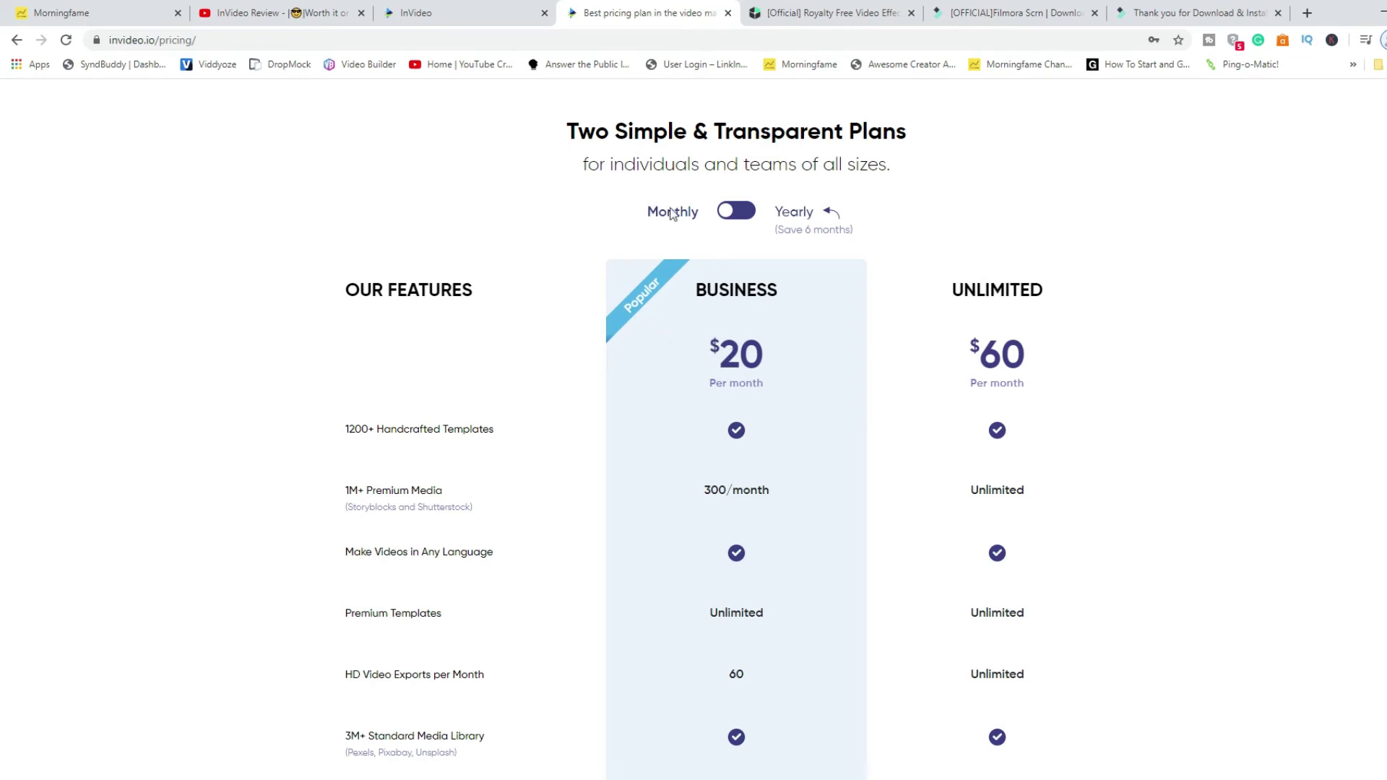
Compare yearly-billed prices with monthly, then return to the 'What are we creating today?' page.
{"action": "left_click", "coordinate": [748, 211]}
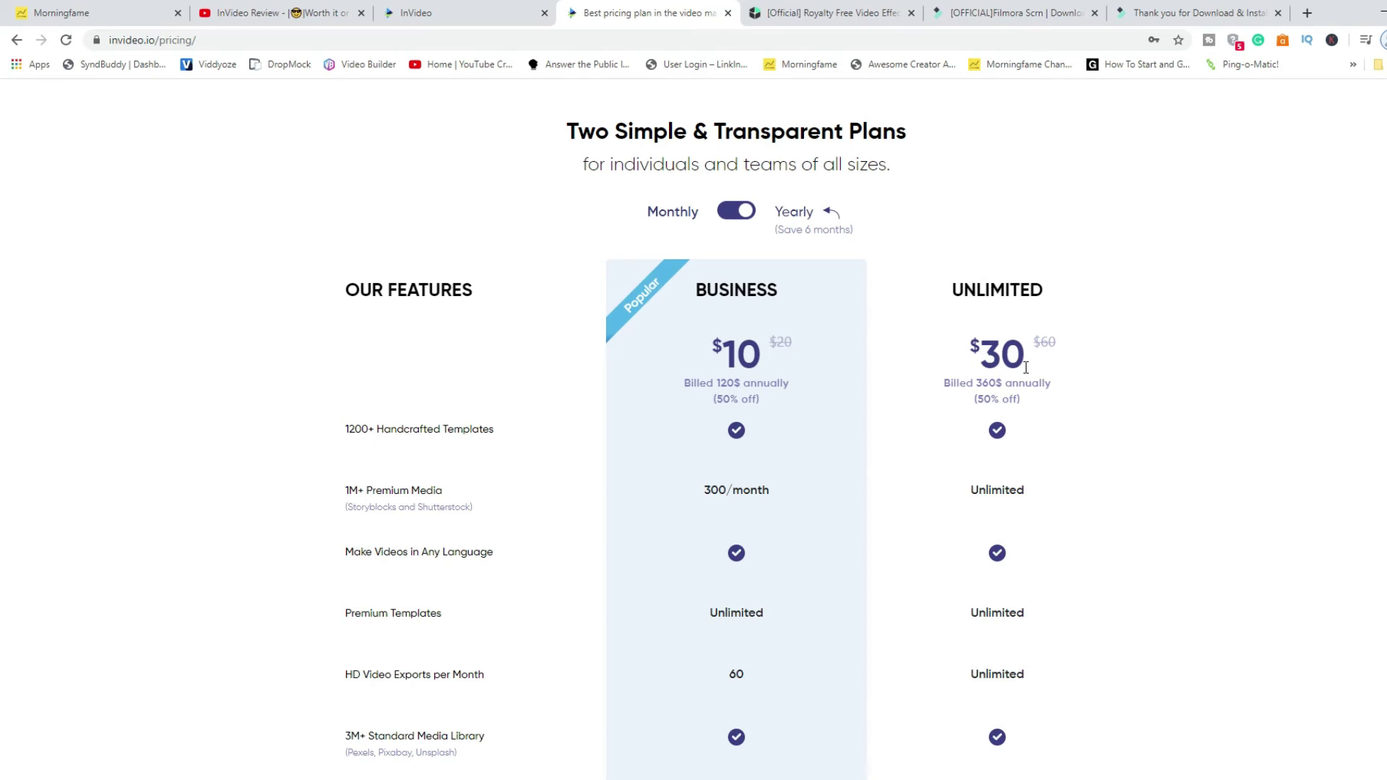
{"action": "left_click", "coordinate": [729, 212]}
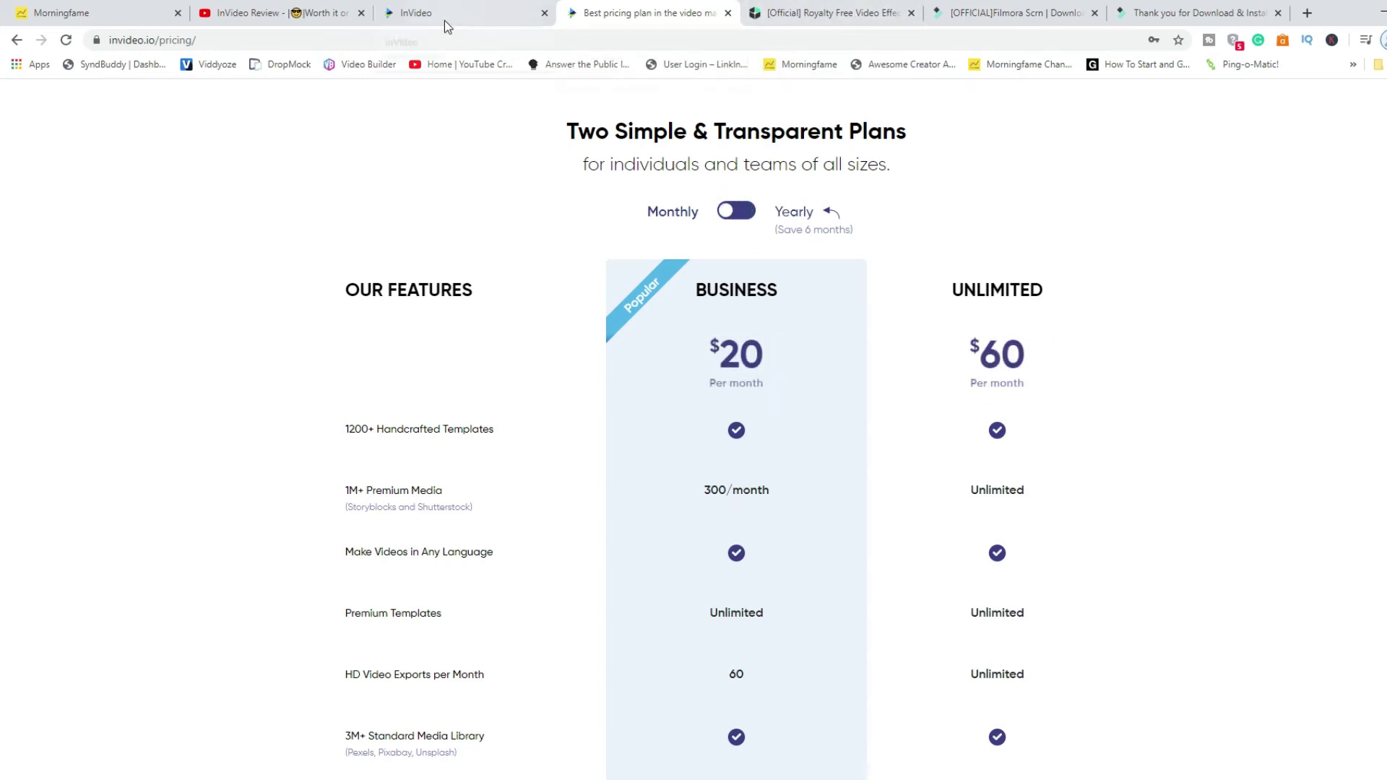
{"action": "left_click", "coordinate": [451, 16]}
{"action": "left_click", "coordinate": [48, 101]}
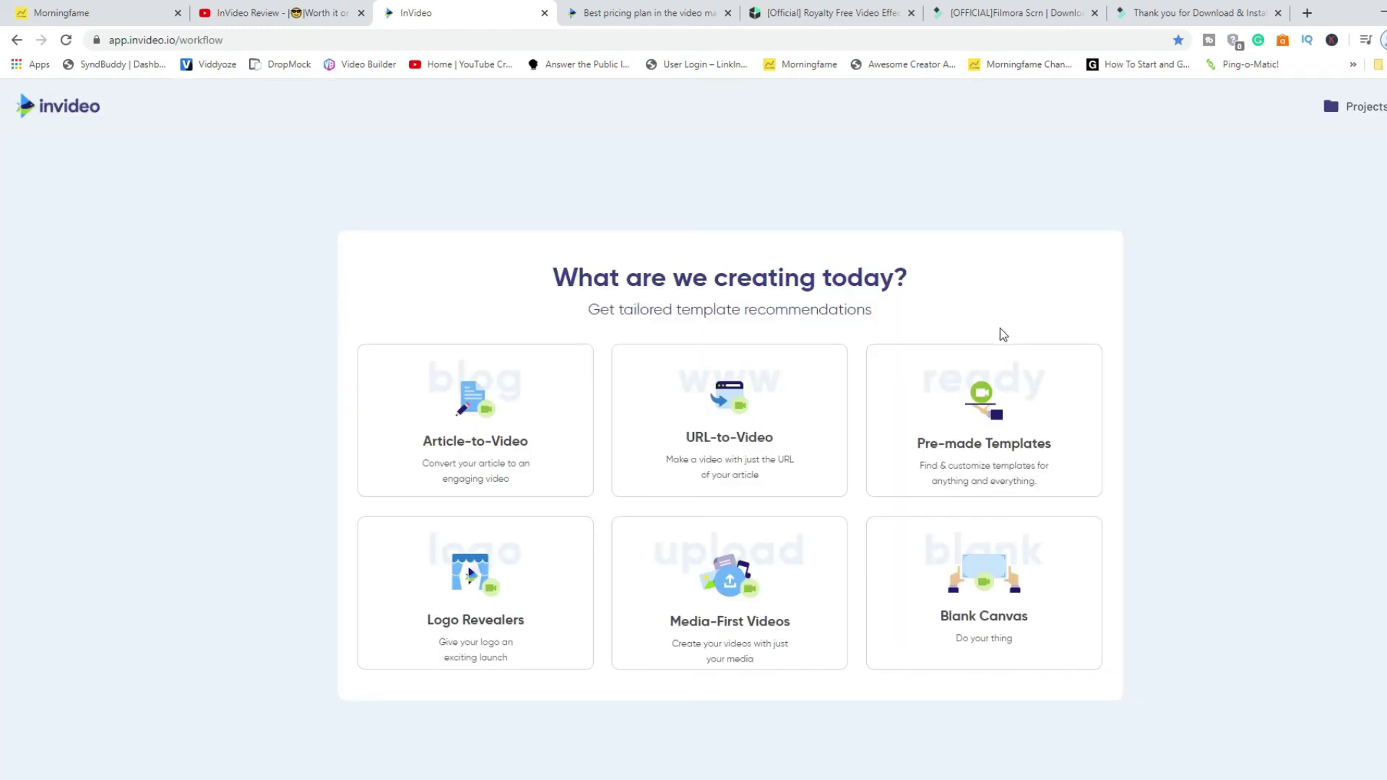
{"action": "left_click", "coordinate": [972, 465]}
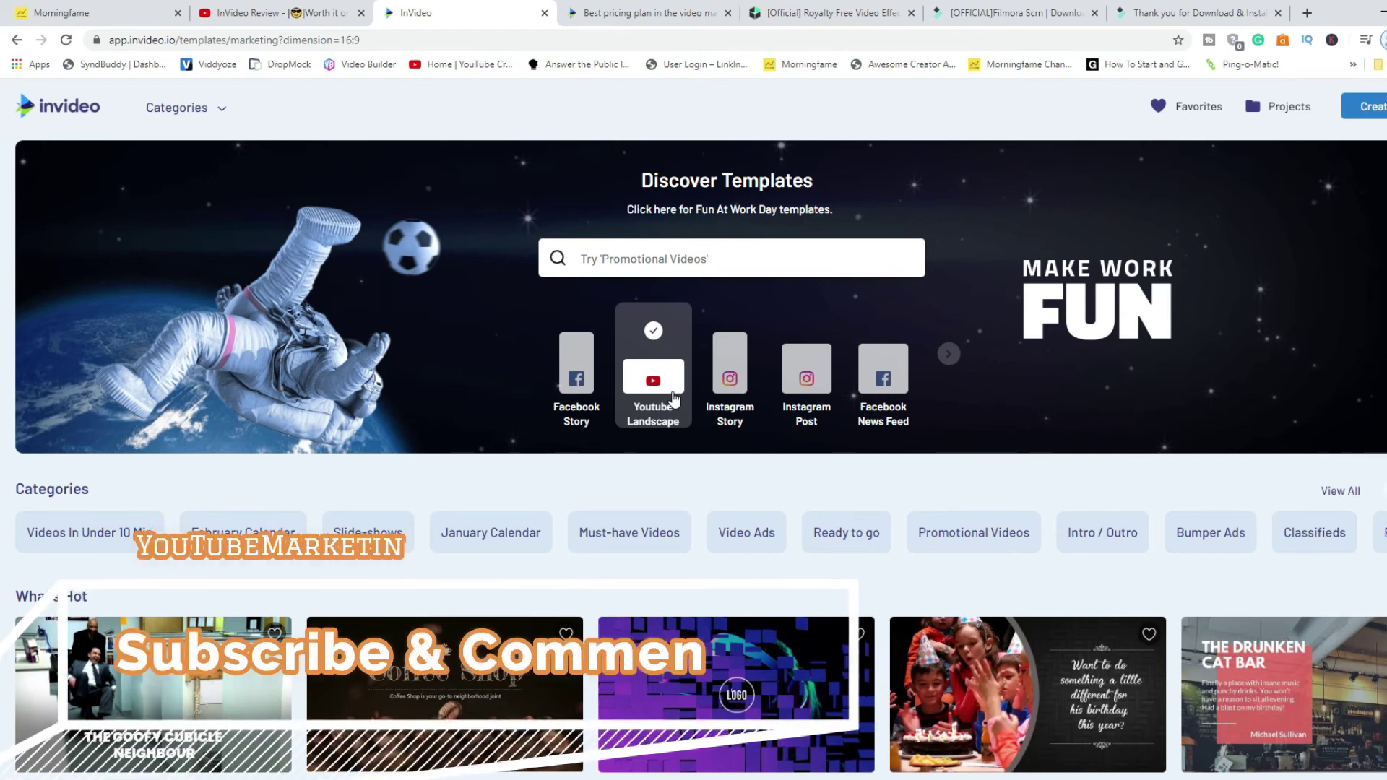
{"action": "scroll", "coordinate": [672, 398], "scroll_direction": "down", "scroll_amount": 1}
{"action": "scroll", "coordinate": [676, 398], "scroll_direction": "down", "scroll_amount": 2}
{"action": "mouse_move", "coordinate": [725, 473]}
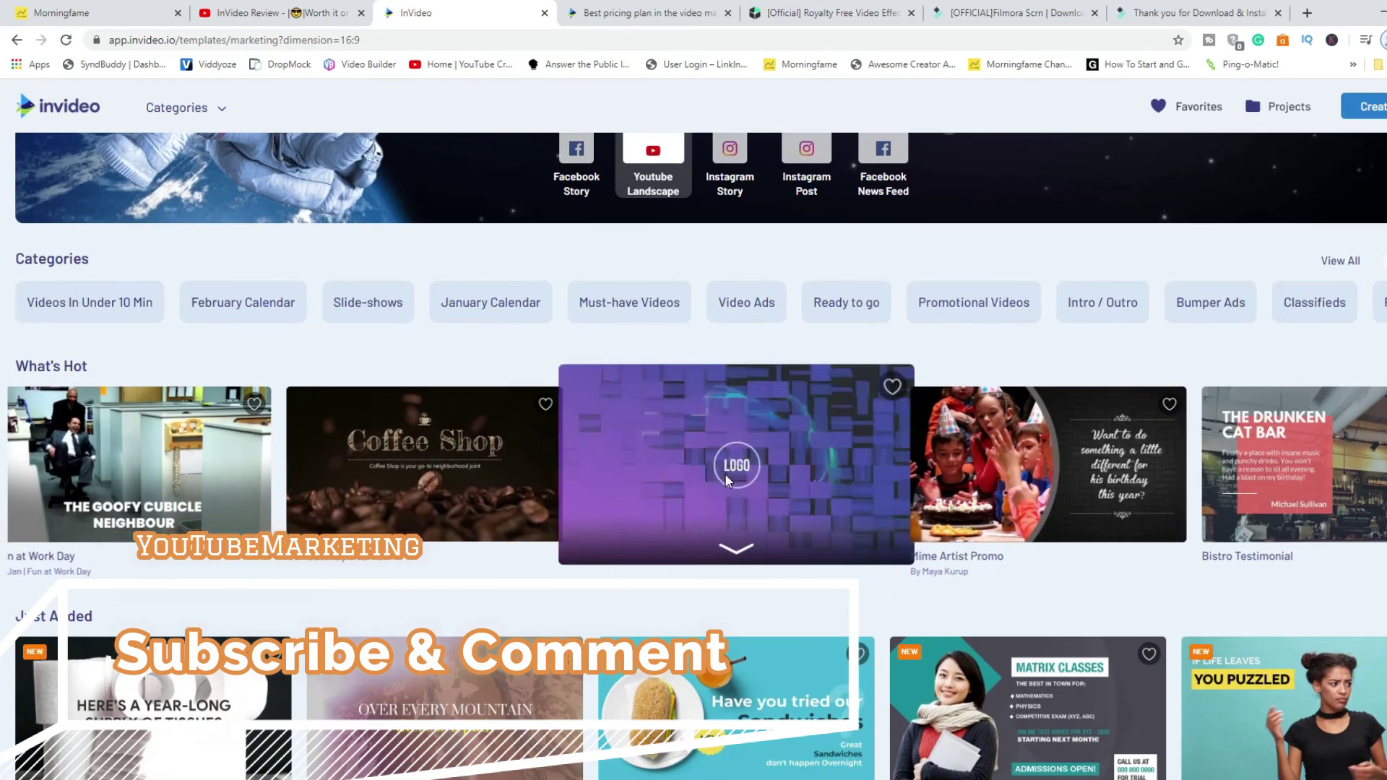
{"action": "scroll", "coordinate": [772, 534], "scroll_direction": "down", "scroll_amount": 4}
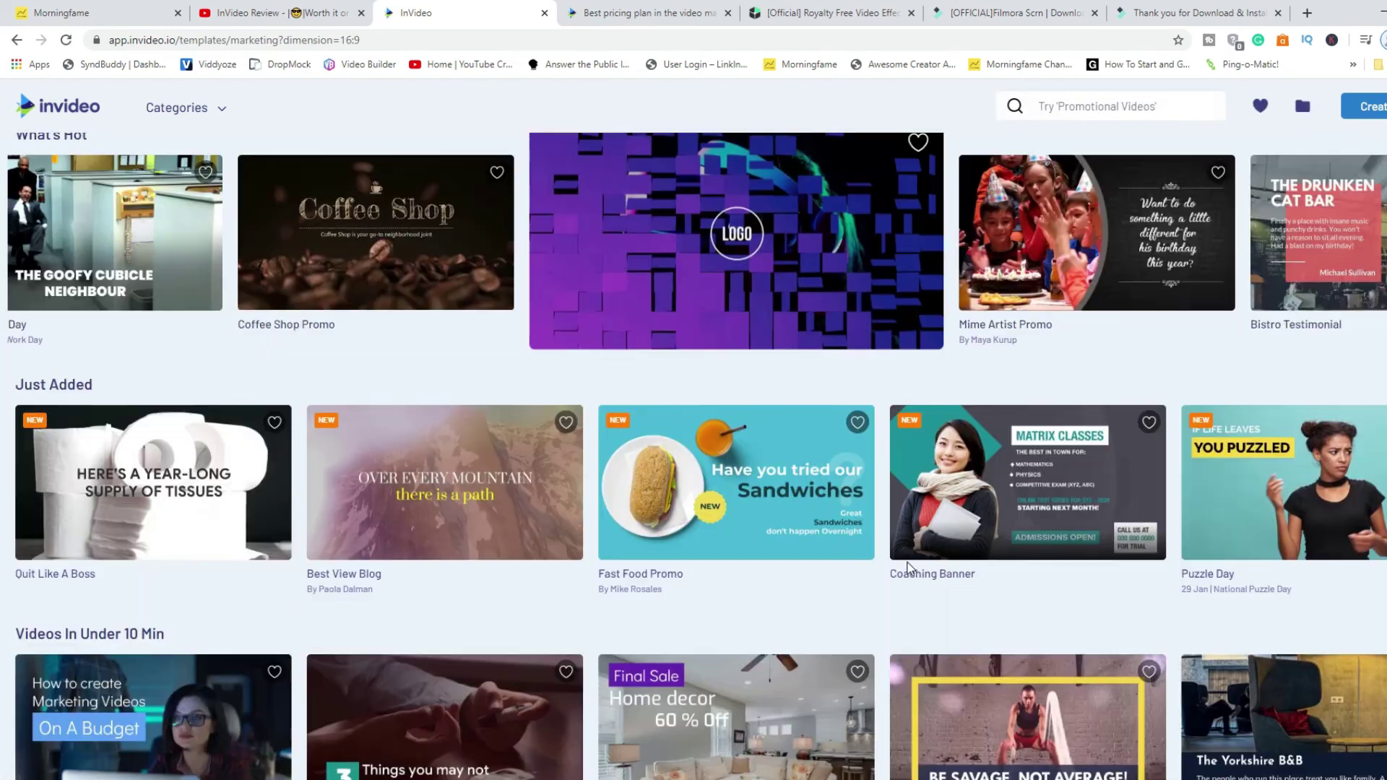
{"action": "scroll", "coordinate": [798, 577], "scroll_direction": "down", "scroll_amount": 2}
{"action": "mouse_move", "coordinate": [839, 473]}
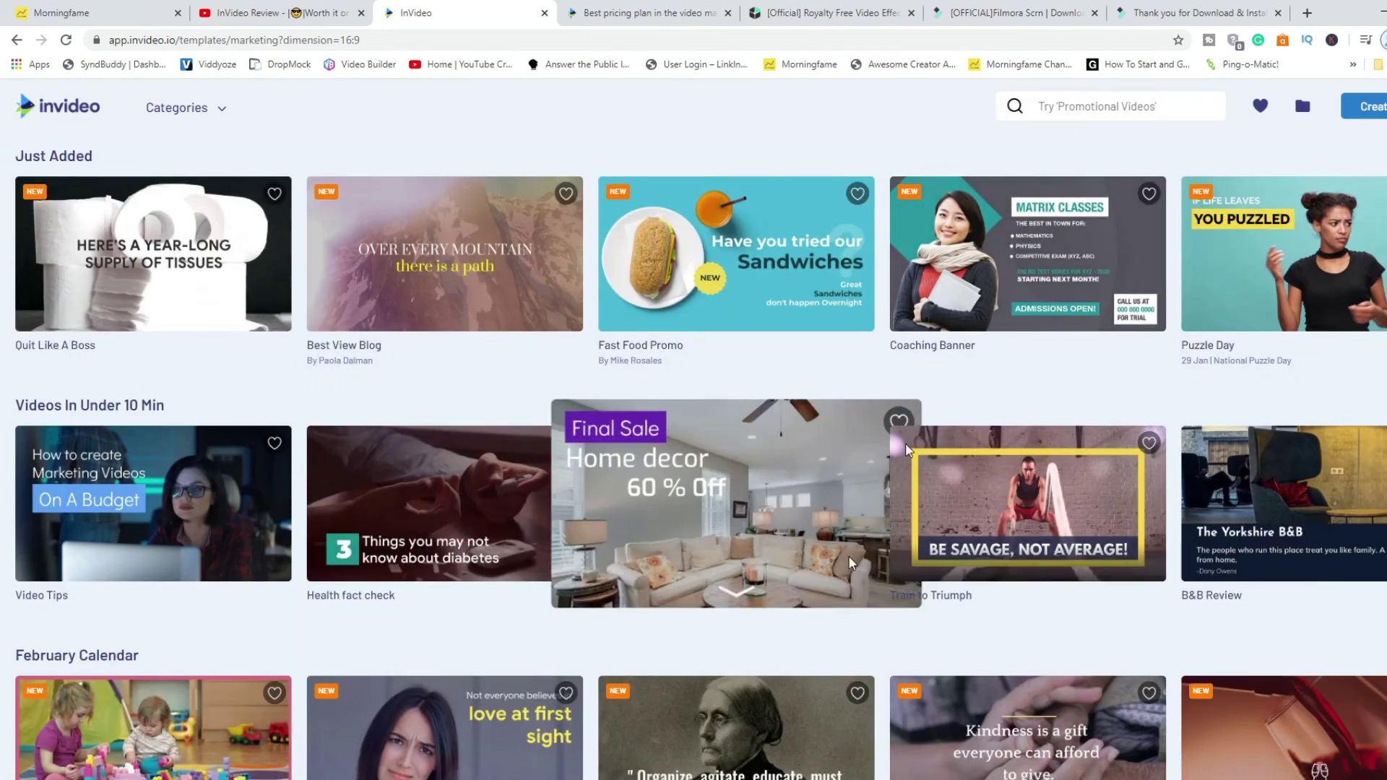
{"action": "scroll", "coordinate": [839, 473], "scroll_direction": "up", "scroll_amount": 6}
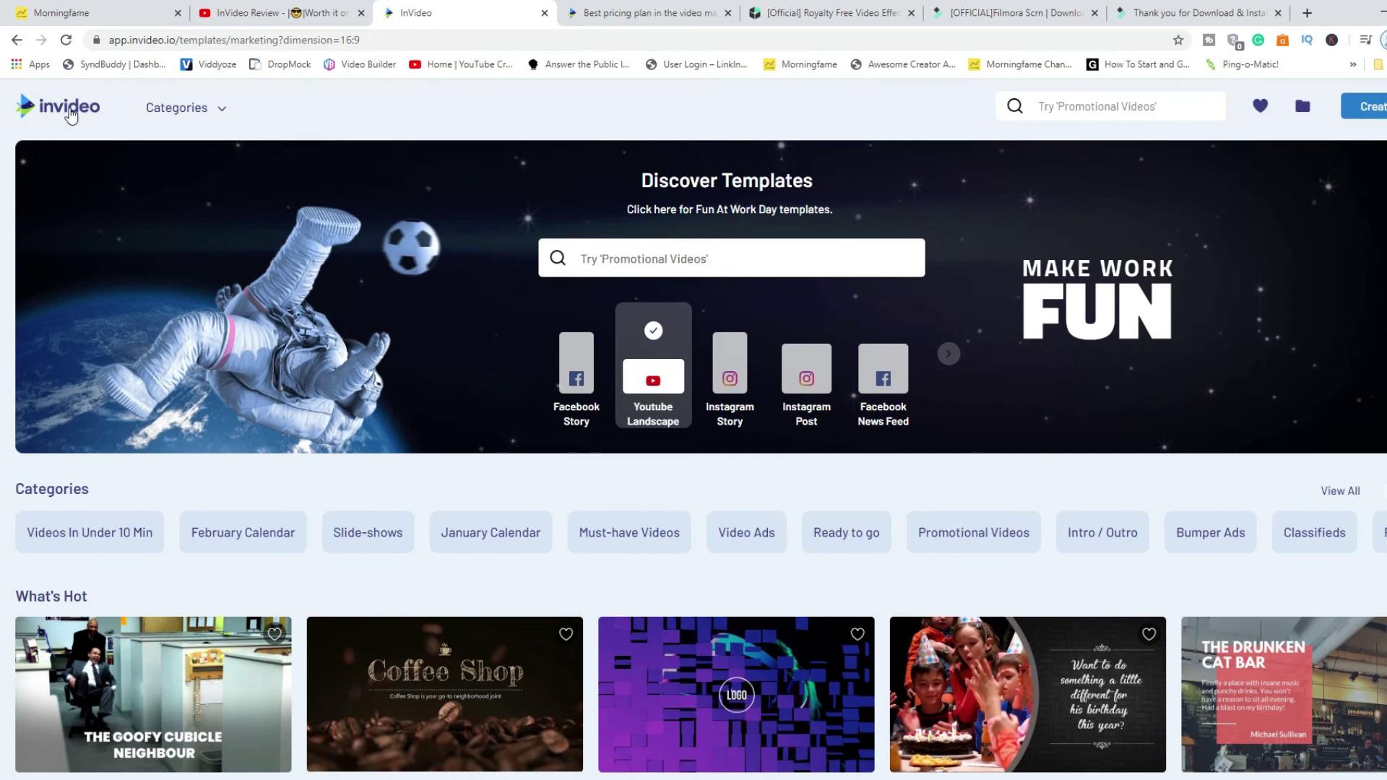
{"action": "left_click", "coordinate": [70, 114]}
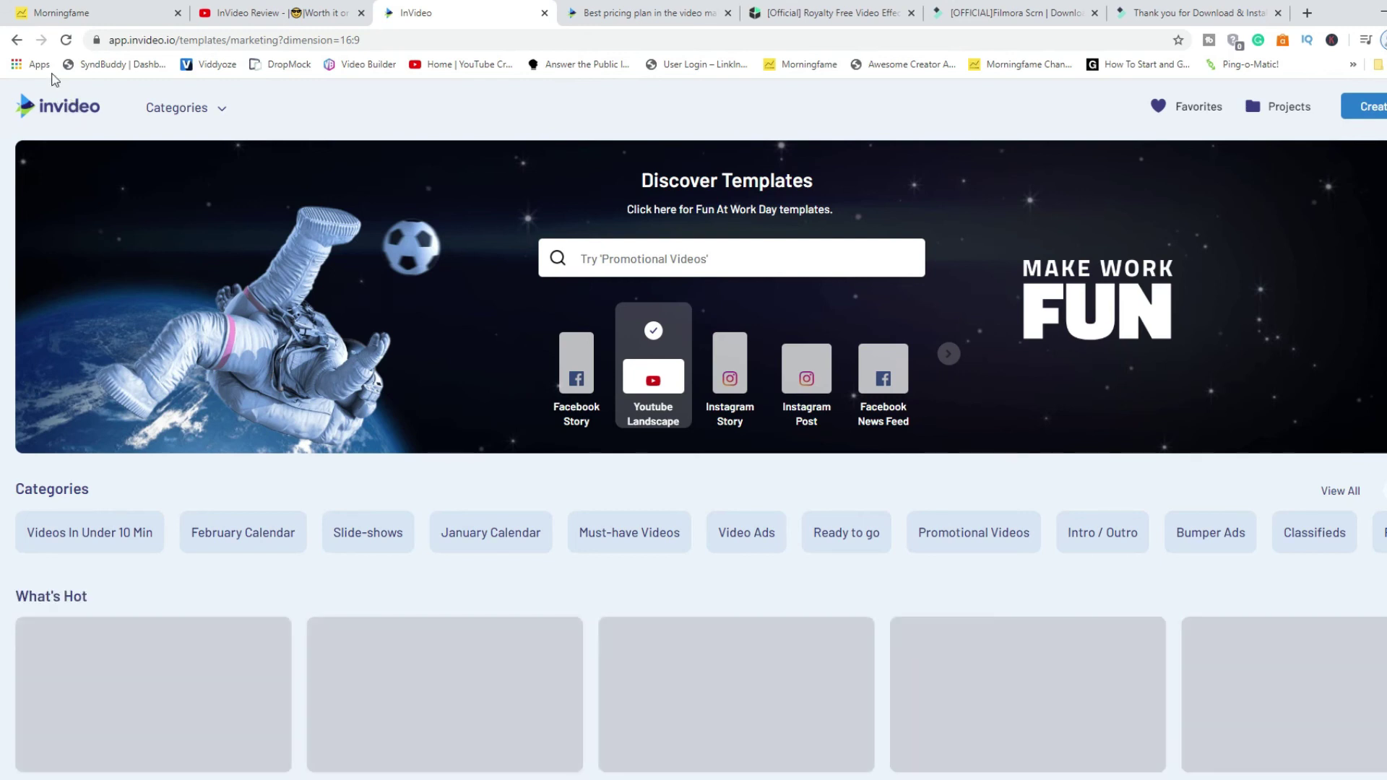
{"action": "left_click", "coordinate": [47, 106]}
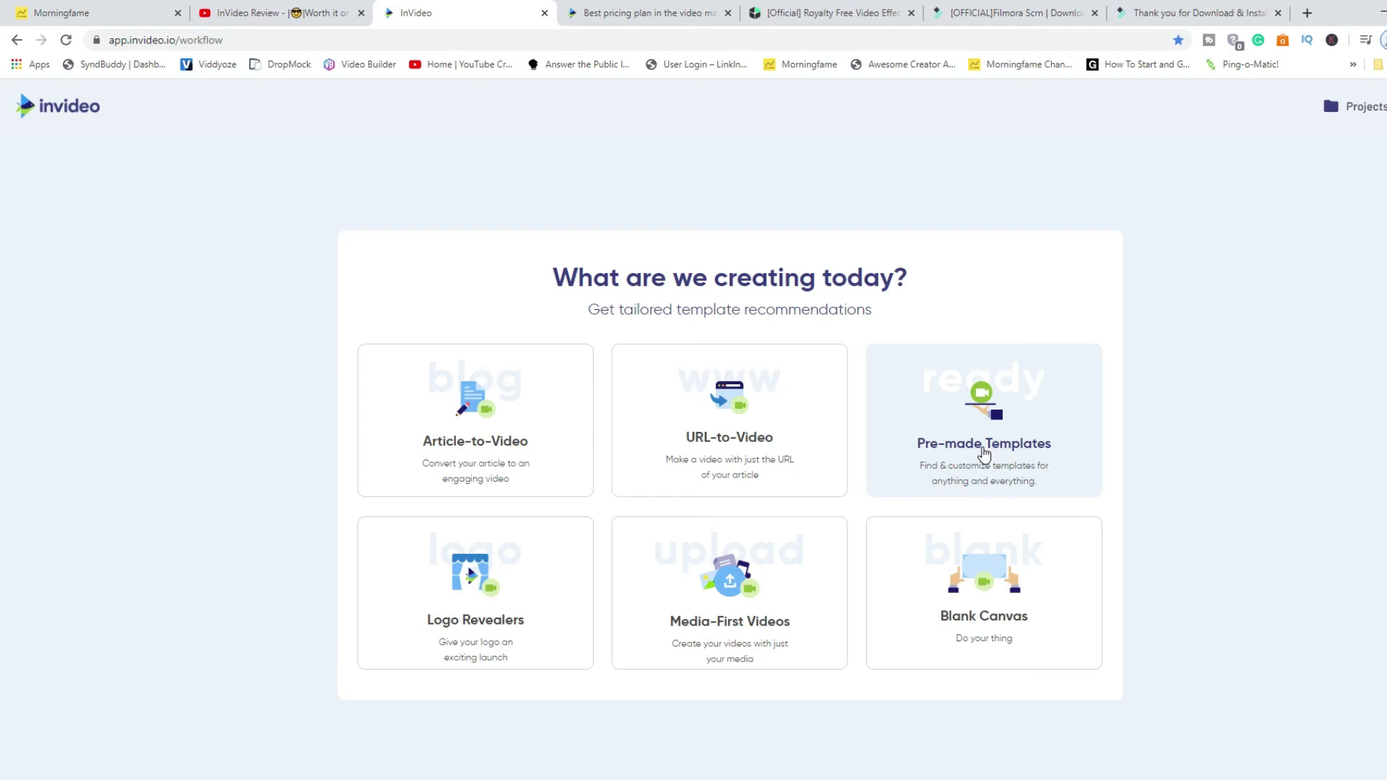
{"action": "left_click", "coordinate": [980, 625]}
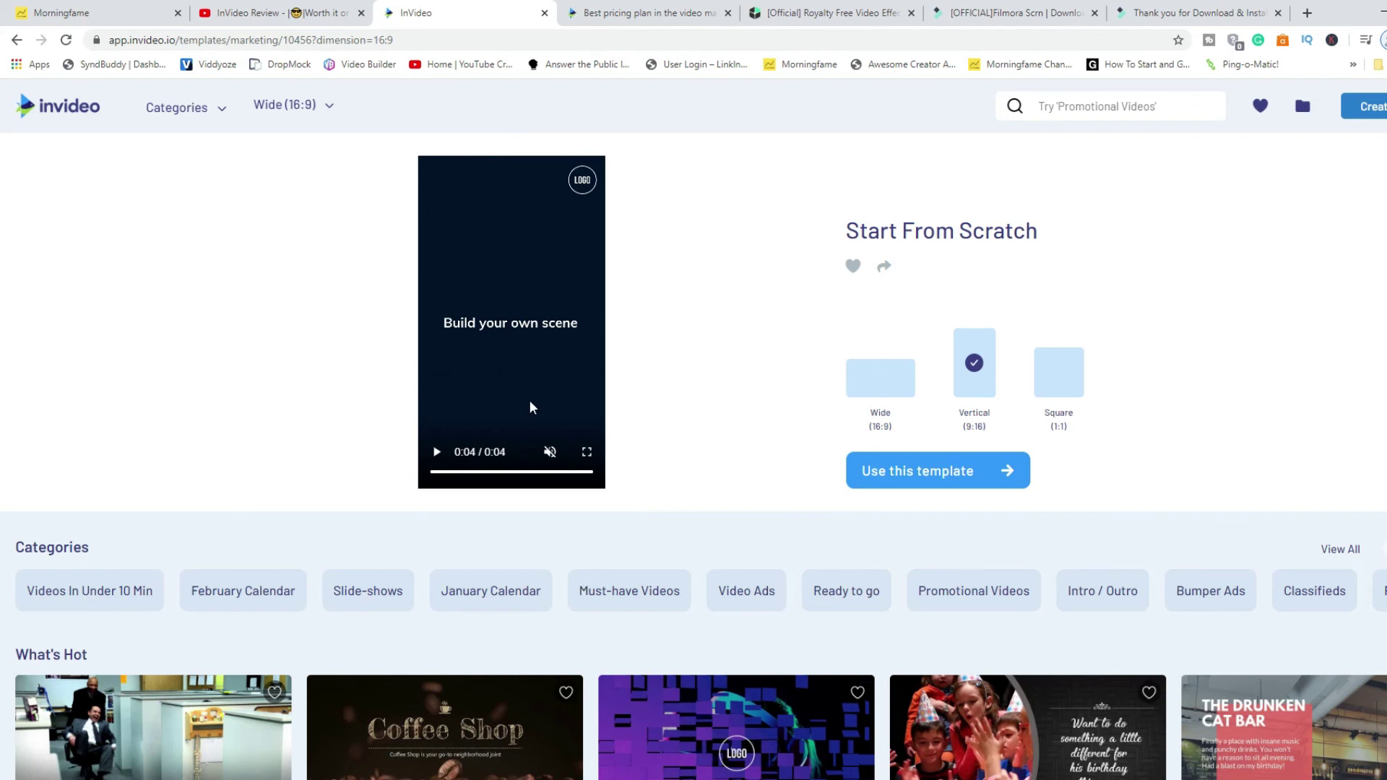
{"action": "scroll", "coordinate": [750, 501], "scroll_direction": "down", "scroll_amount": 6}
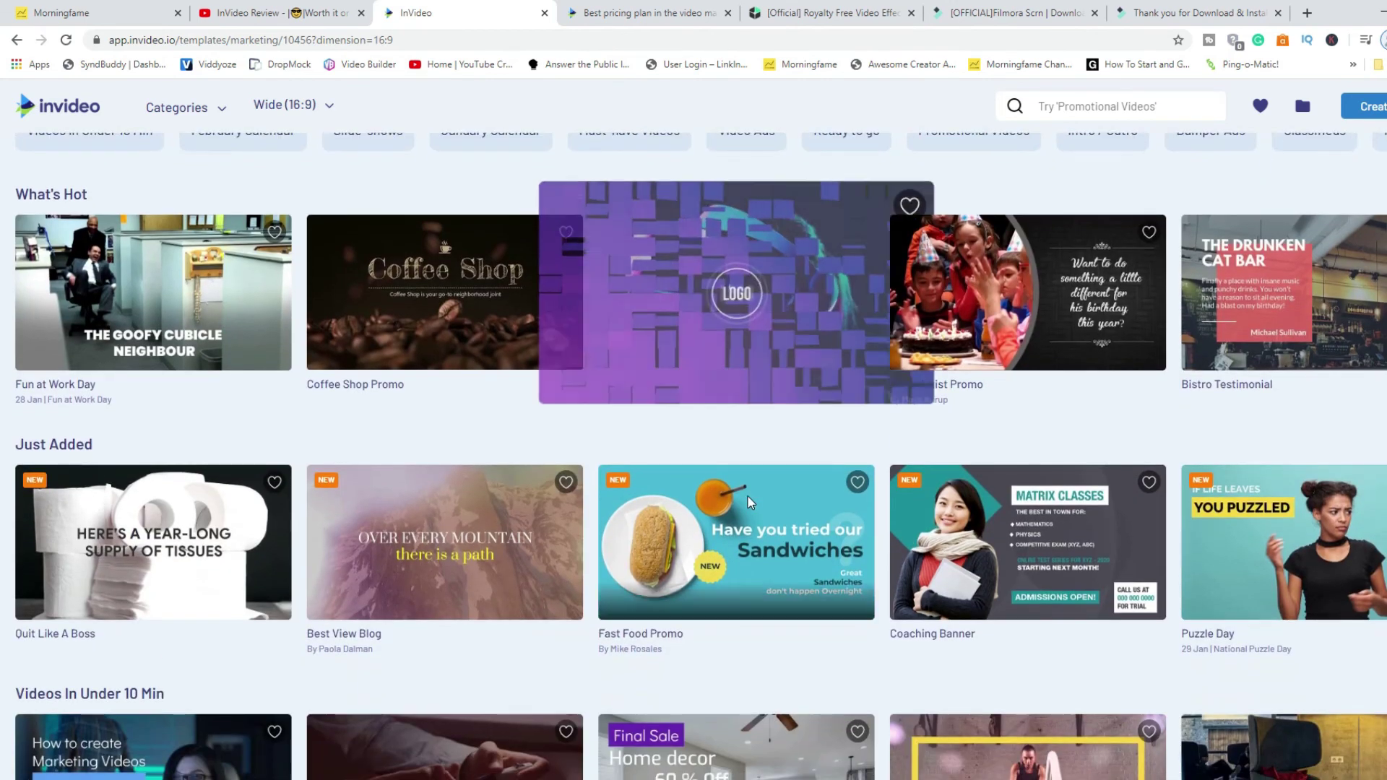
{"action": "scroll", "coordinate": [749, 501], "scroll_direction": "down", "scroll_amount": 1}
{"action": "scroll", "coordinate": [750, 501], "scroll_direction": "up", "scroll_amount": 2}
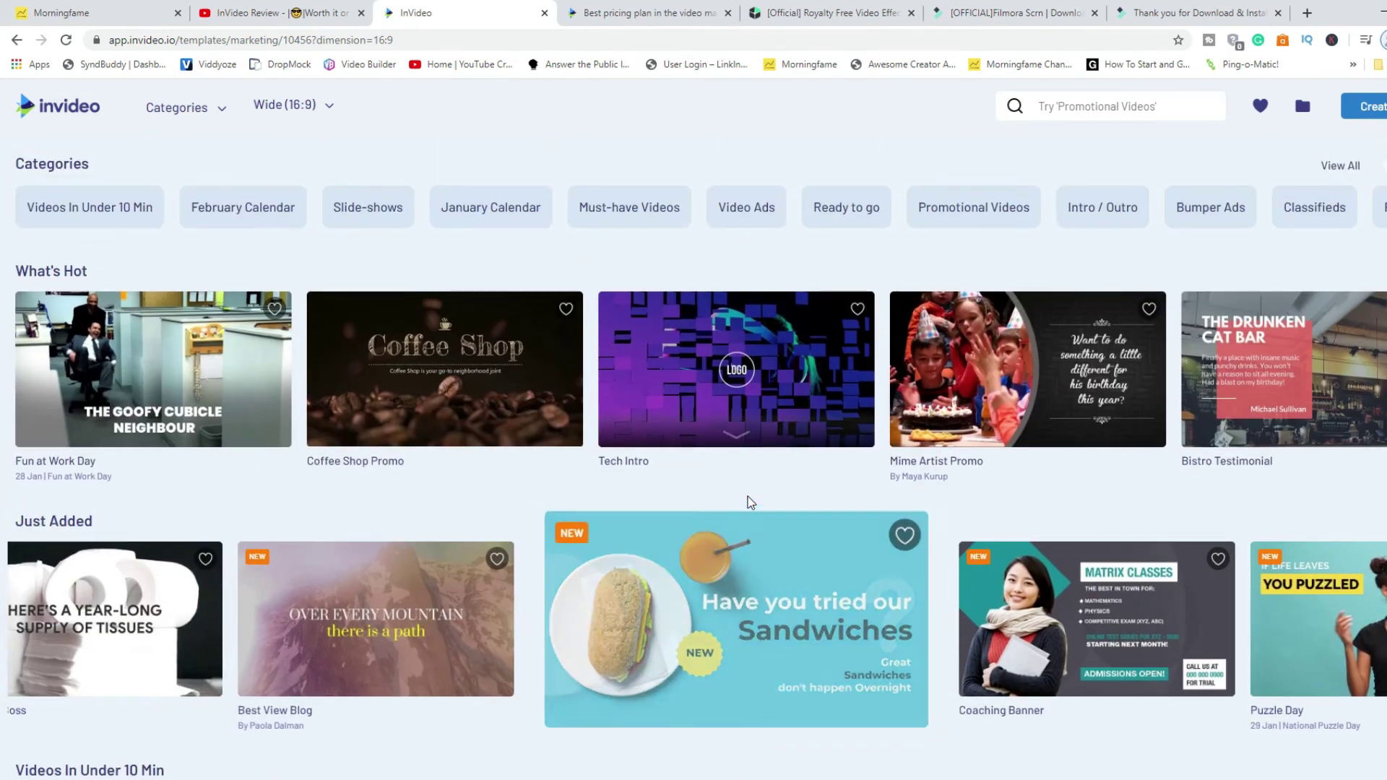
{"action": "mouse_move", "coordinate": [750, 501]}
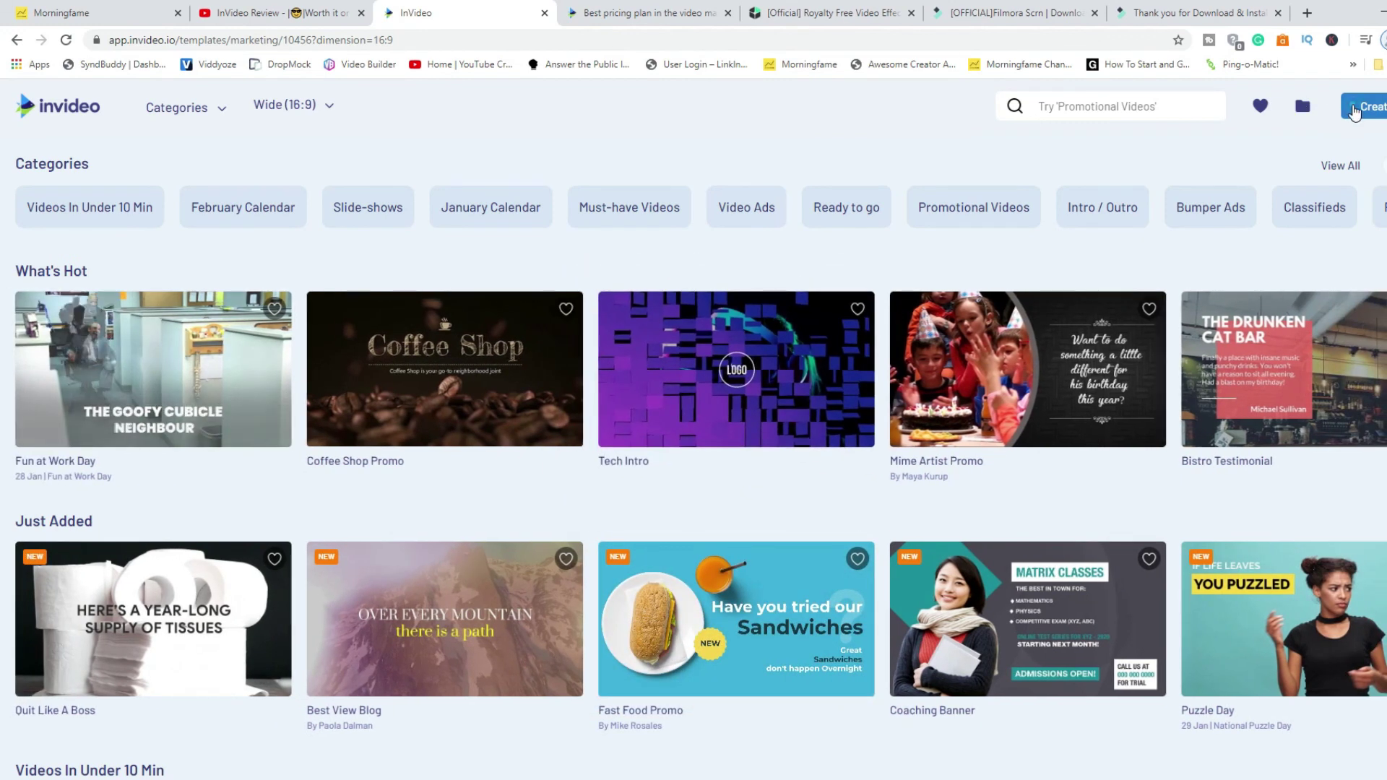
{"action": "left_click", "coordinate": [1354, 110]}
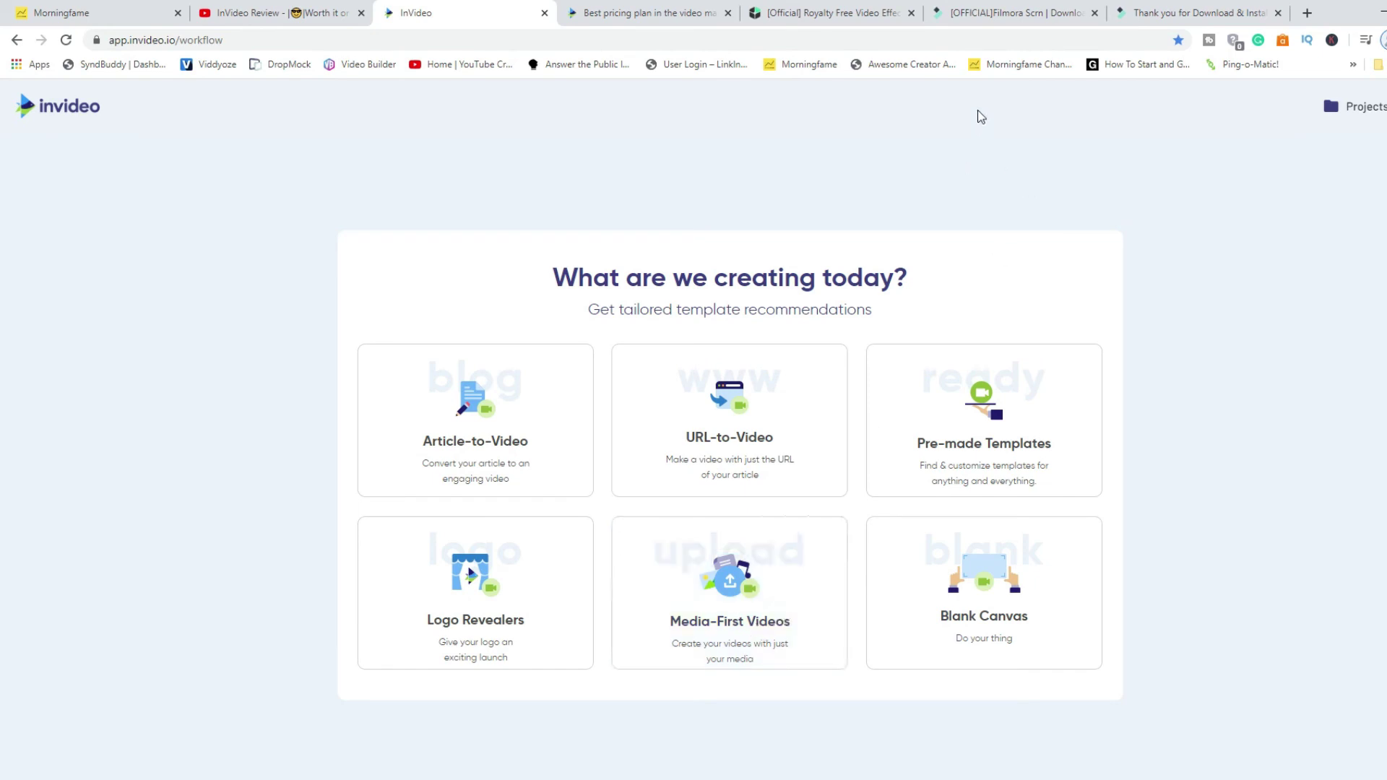
{"action": "left_click", "coordinate": [626, 15]}
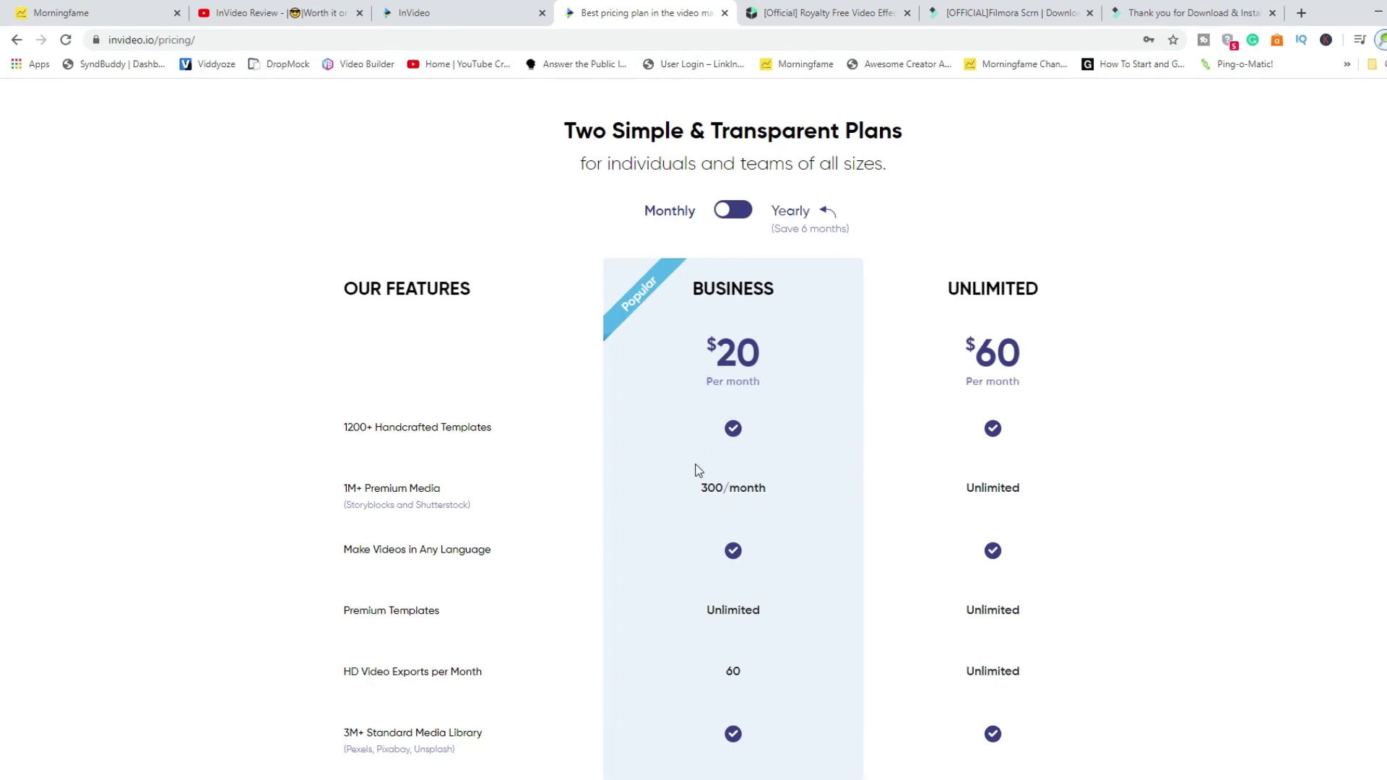
Scroll the features table comparing monthly Business ($20) and Unlimited ($60) plans.
{"action": "scroll", "coordinate": [787, 513], "scroll_direction": "down", "scroll_amount": 1}
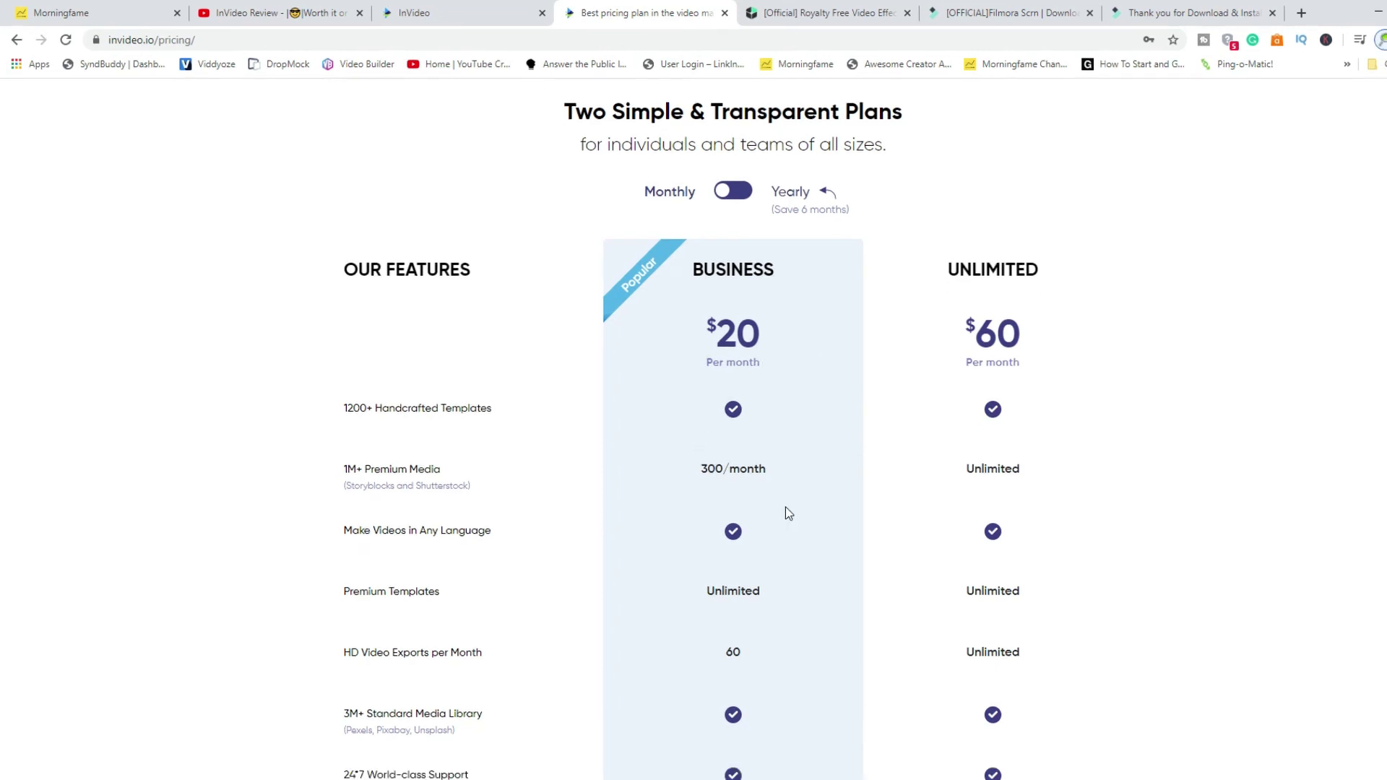
{"action": "scroll", "coordinate": [786, 513], "scroll_direction": "down", "scroll_amount": 1}
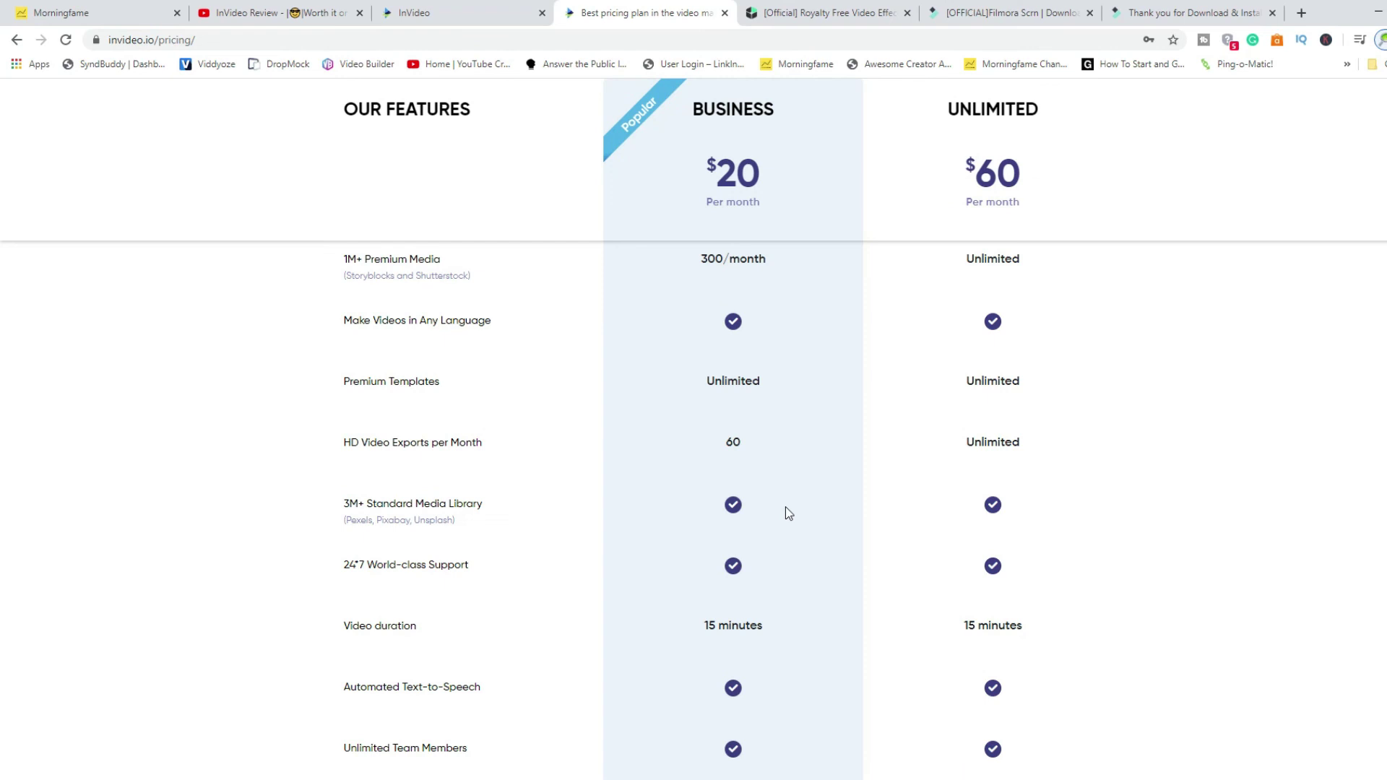
{"action": "scroll", "coordinate": [785, 513], "scroll_direction": "up", "scroll_amount": 3}
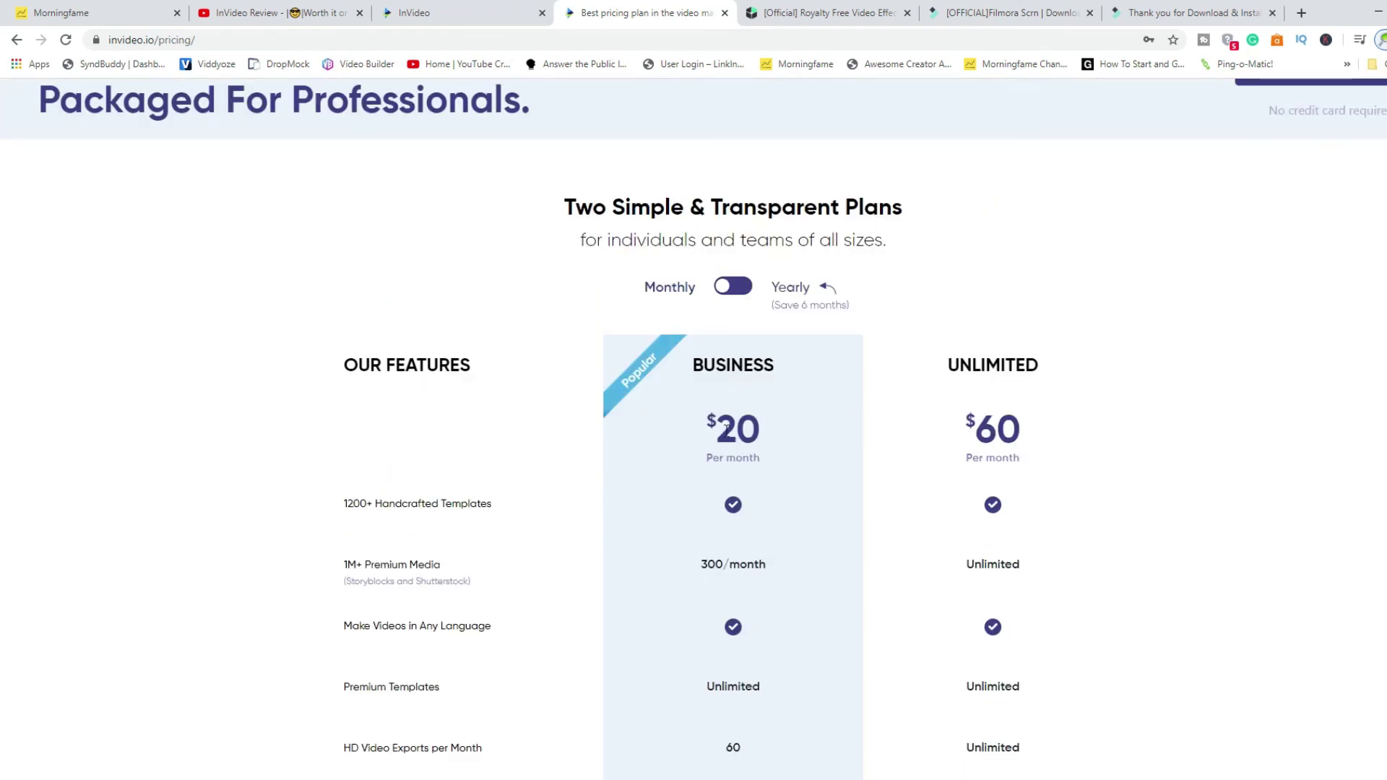